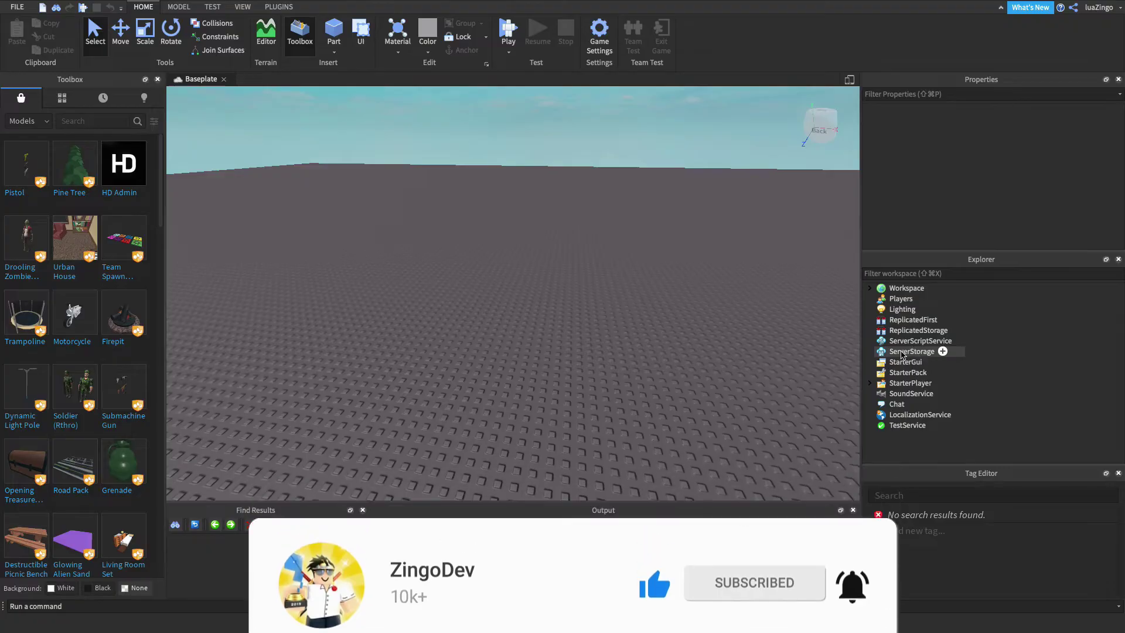
Add a ScreenGui to StarterGui and insert a Frame inside it.
mouse_move(895, 360)
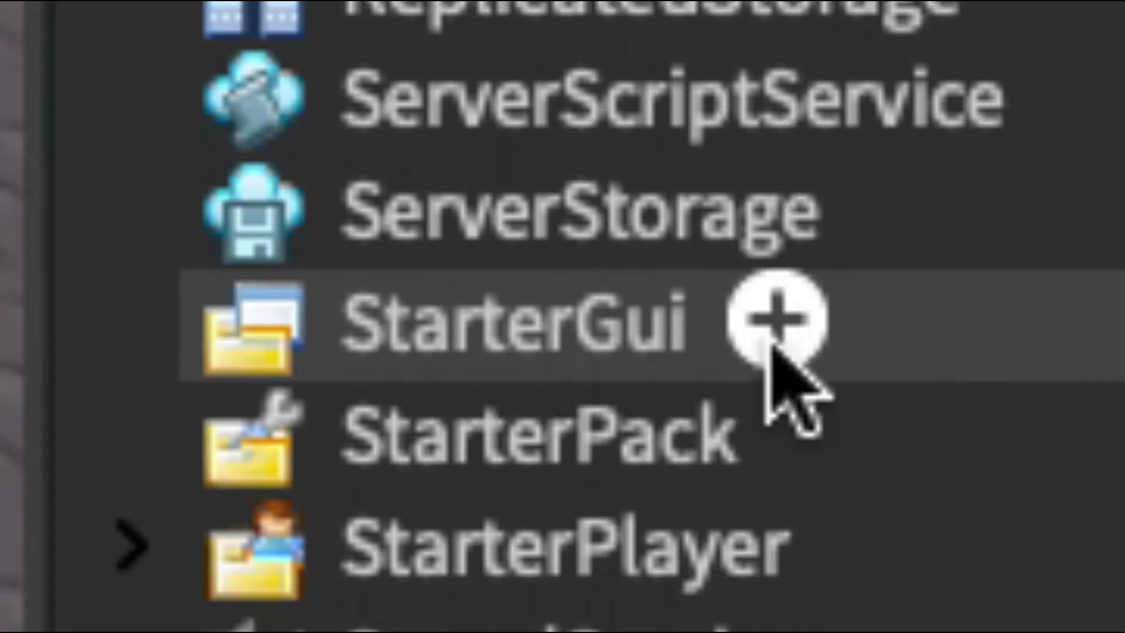
left_click(931, 363)
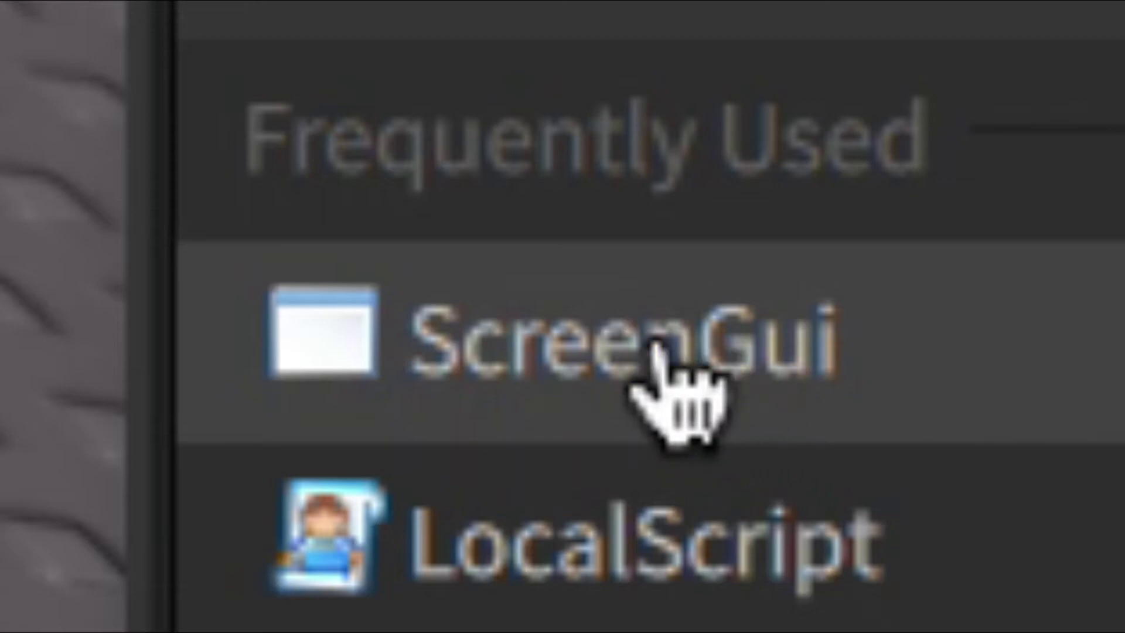
left_click(902, 416)
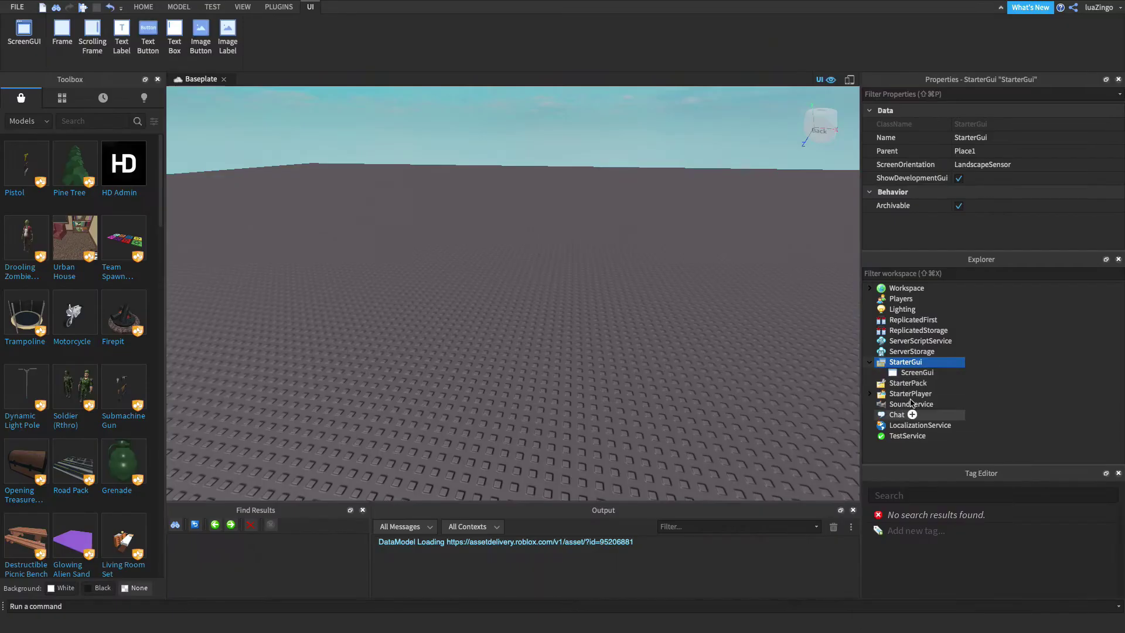
left_click(907, 372)
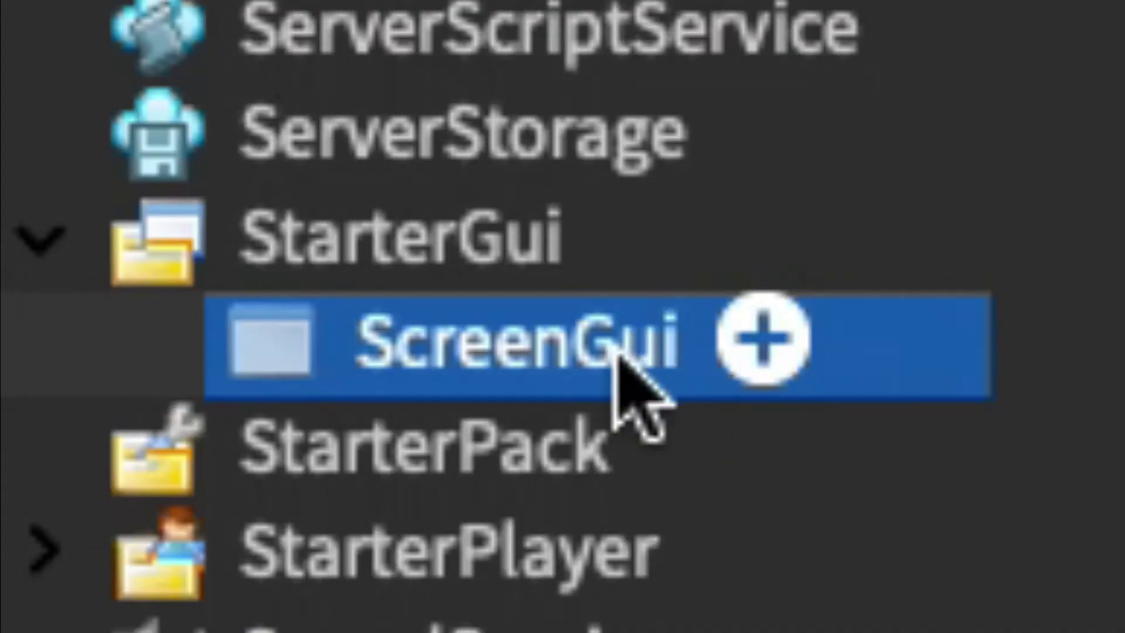
left_click(941, 372)
left_click(888, 428)
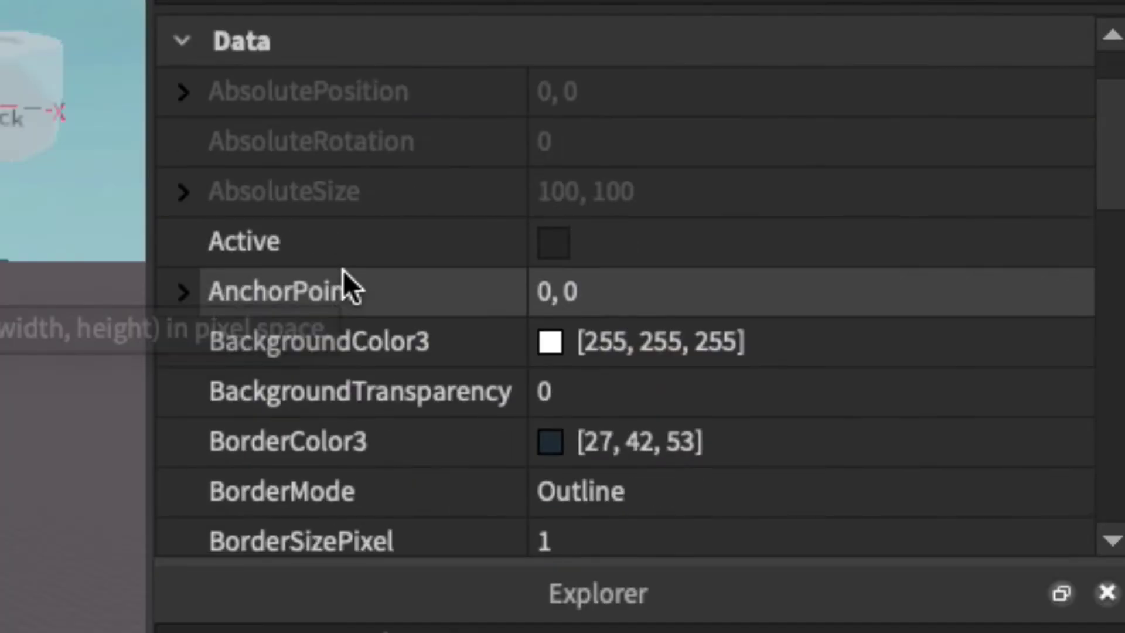
Clear the pixel offsets in the frame's Size property to zero for both width and height.
scroll(912, 204, "down", 4)
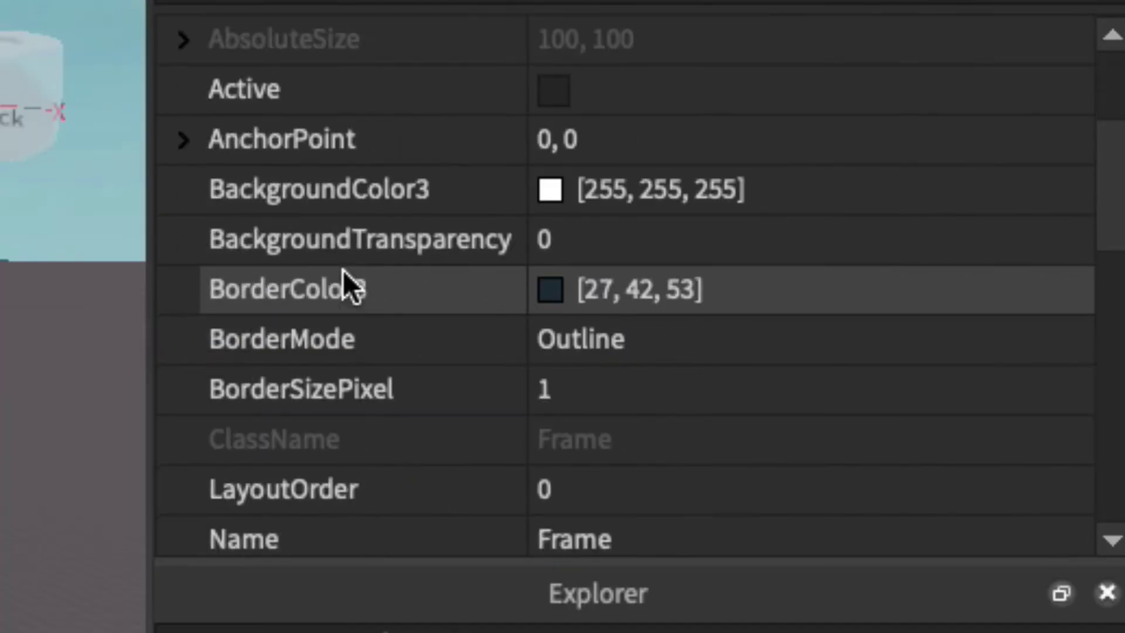
scroll(342, 271, "down", 1)
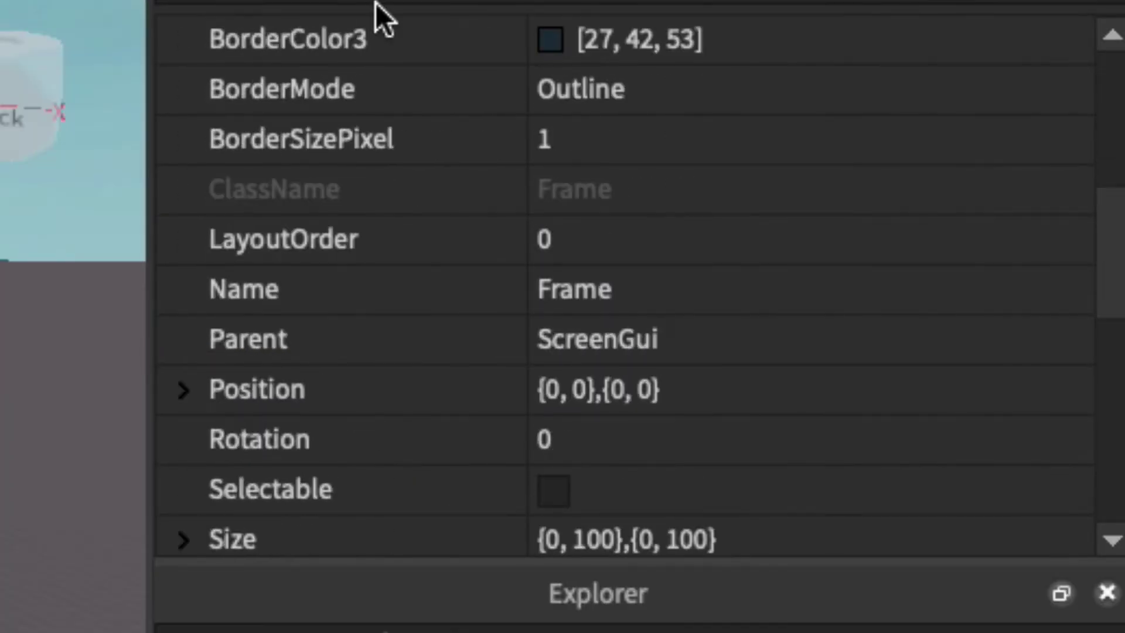
scroll(370, 154, "down", 3)
double_click(602, 386)
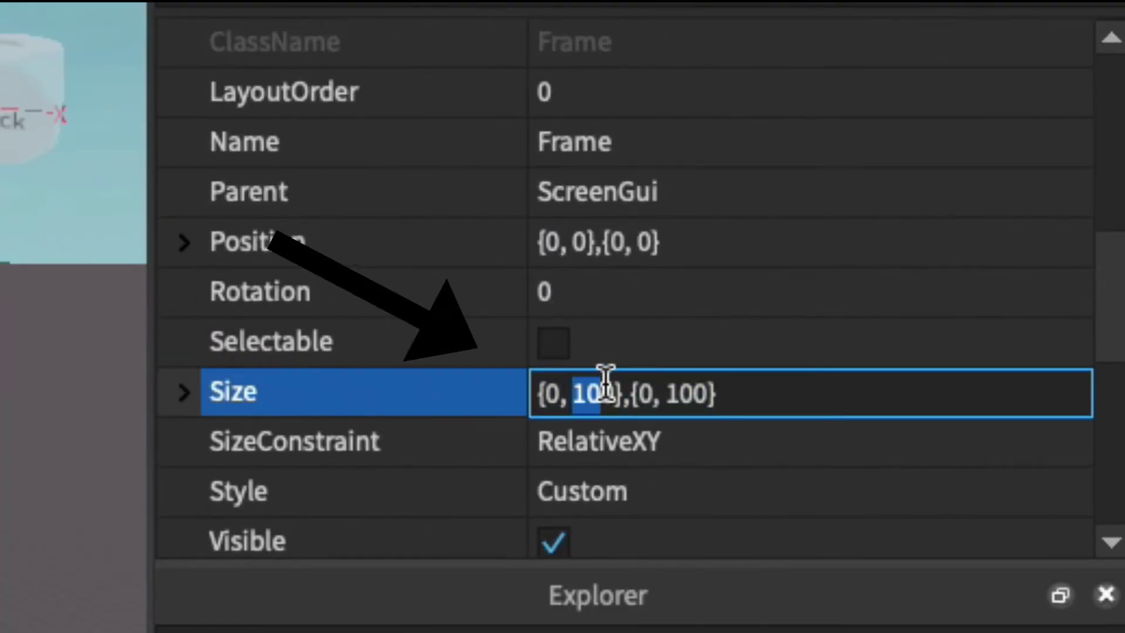
double_click(604, 385)
double_click(592, 386)
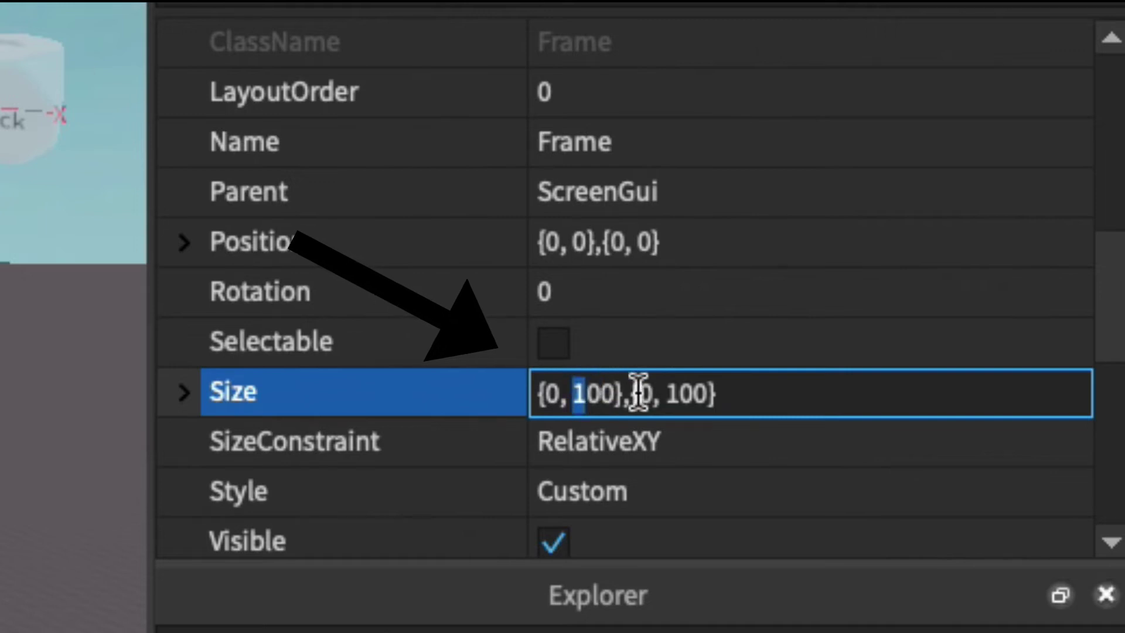
double_click(672, 391)
left_click(667, 391)
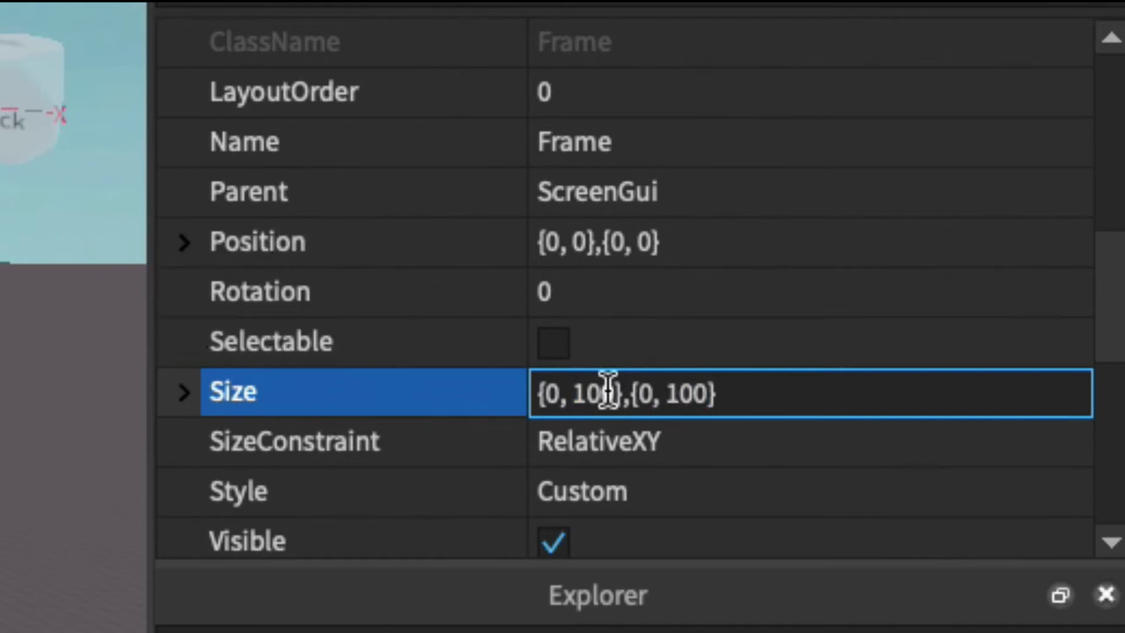
key("BackSpace")
left_click(667, 391)
key("BackSpace")
Set both scale values of the frame's Size to 1, giving {1, 0},{1, 0}.
left_click(560, 394)
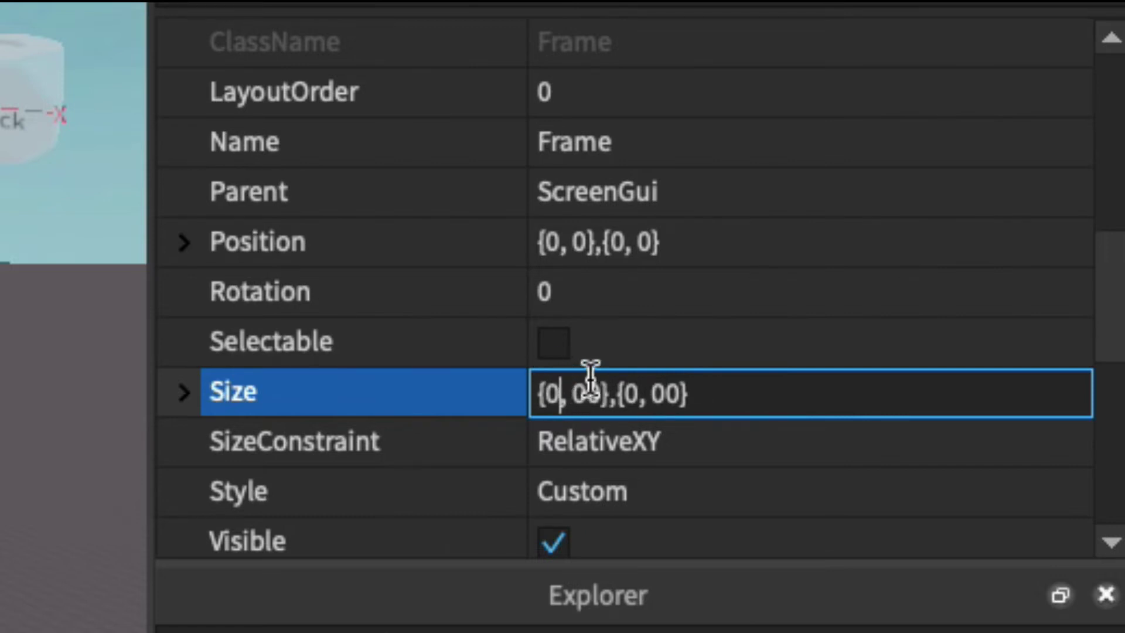
key("BackSpace")
type("1")
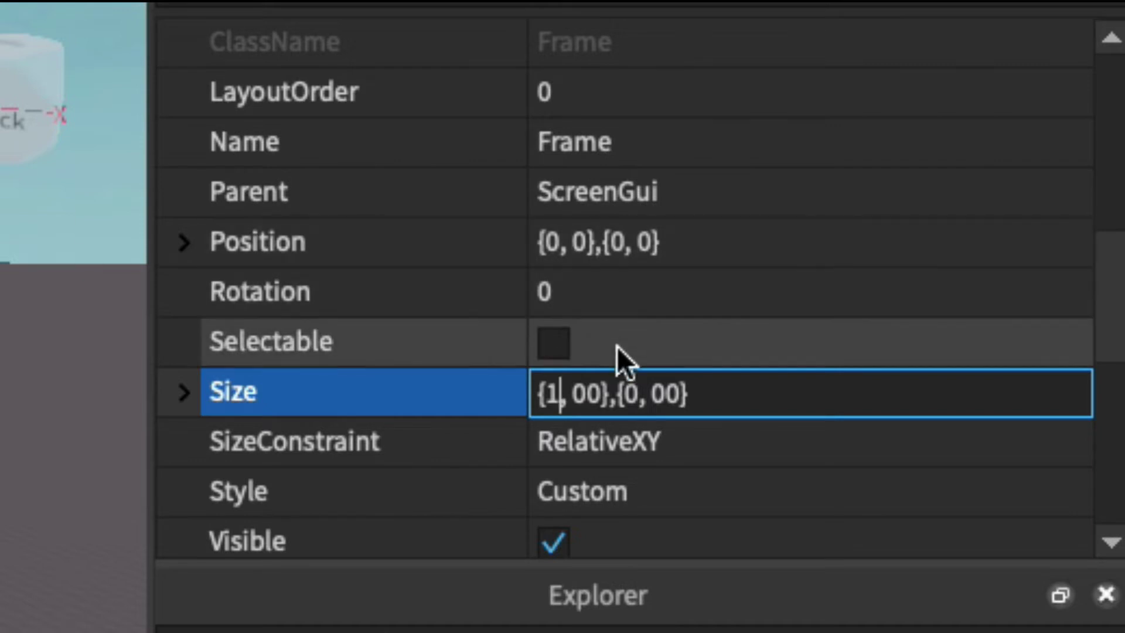
left_click(647, 391)
key("Left")
key("BackSpace")
type("1")
key("Return")
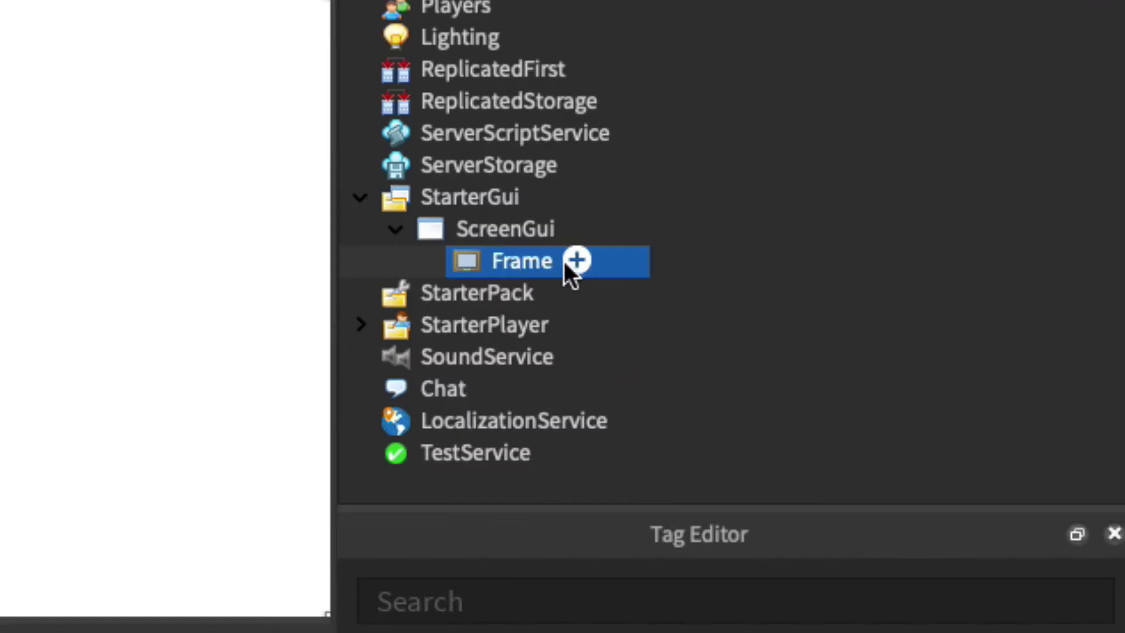
Insert a second Frame inside the full-screen frame and set its horizontal Size to {1, 0}.
left_click(940, 381)
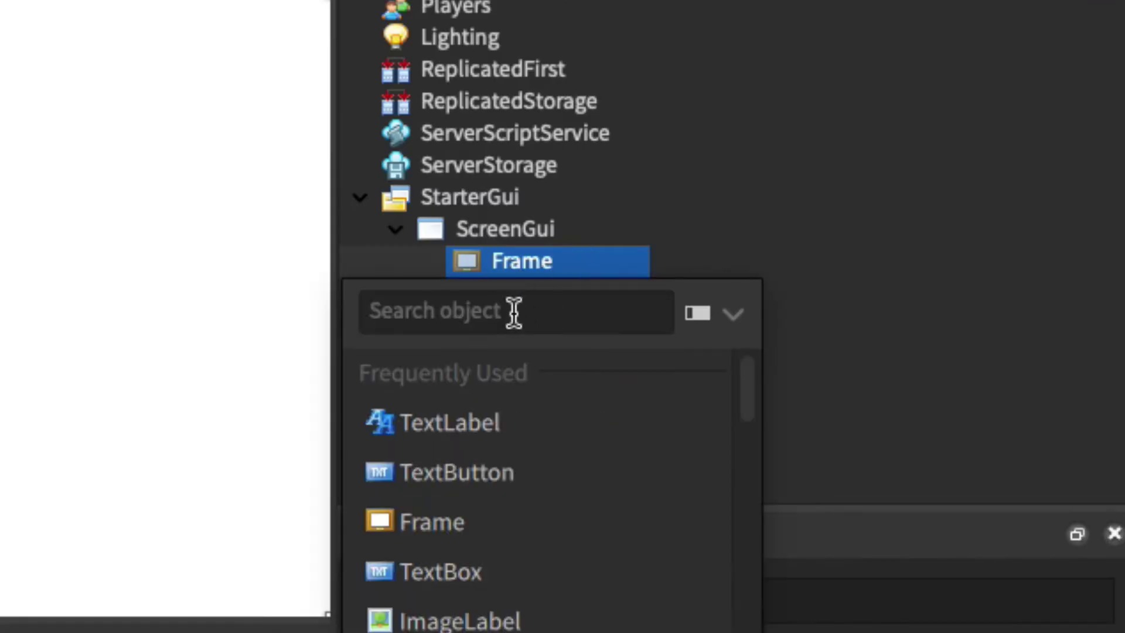
left_click(423, 517)
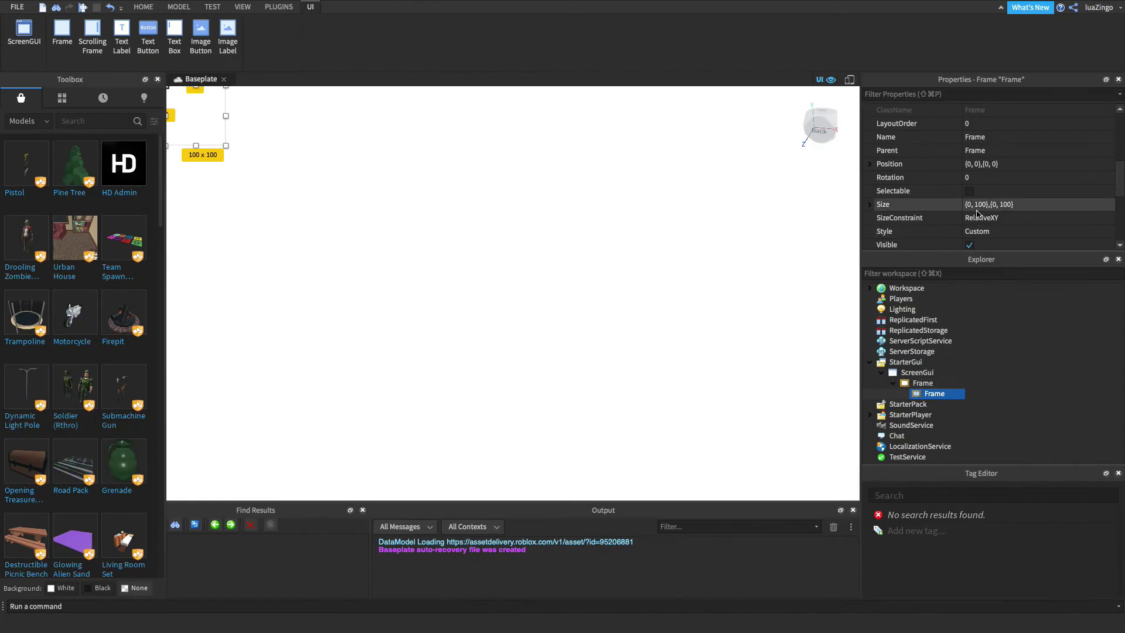
left_click(976, 205)
left_click_drag(976, 205, 986, 205)
key("BackSpace")
key("Left")
key("Left")
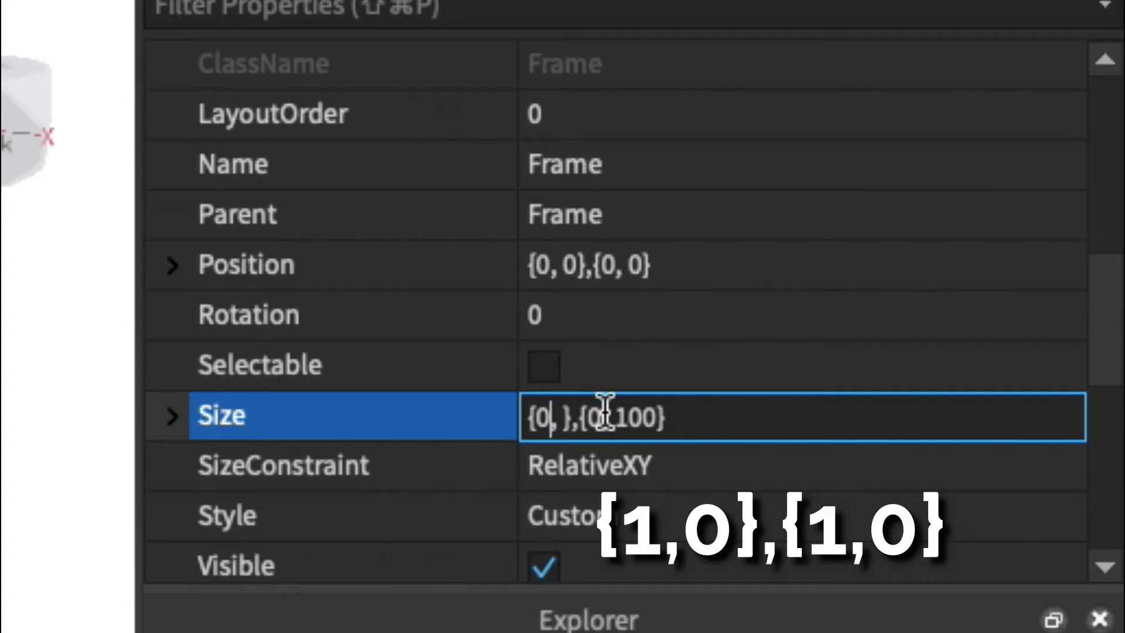
key("BackSpace")
type("1")
key("Return")
Set the inner frame's vertical Size to {1, 0}.
left_click_drag(644, 401, 657, 398)
key("BackSpace")
key("BackSpace")
key("BackSpace")
key("BackSpace")
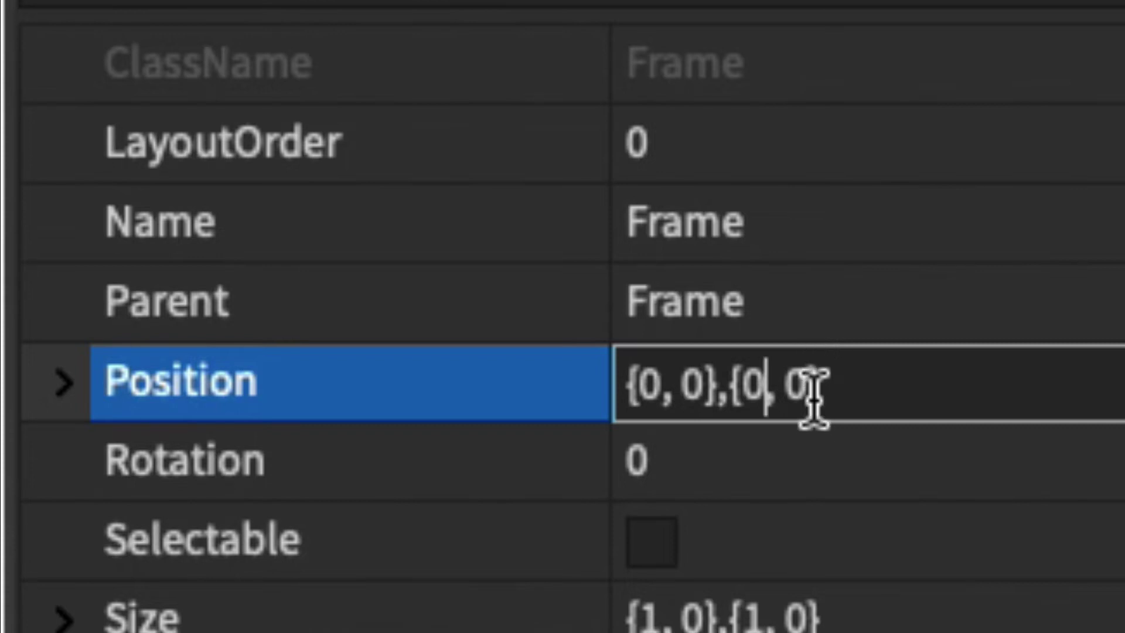
Set the inner frame's Position to {0, 0},{-1, 0} and its BackgroundColor3 to 0, 0, 0.
double_click(752, 384)
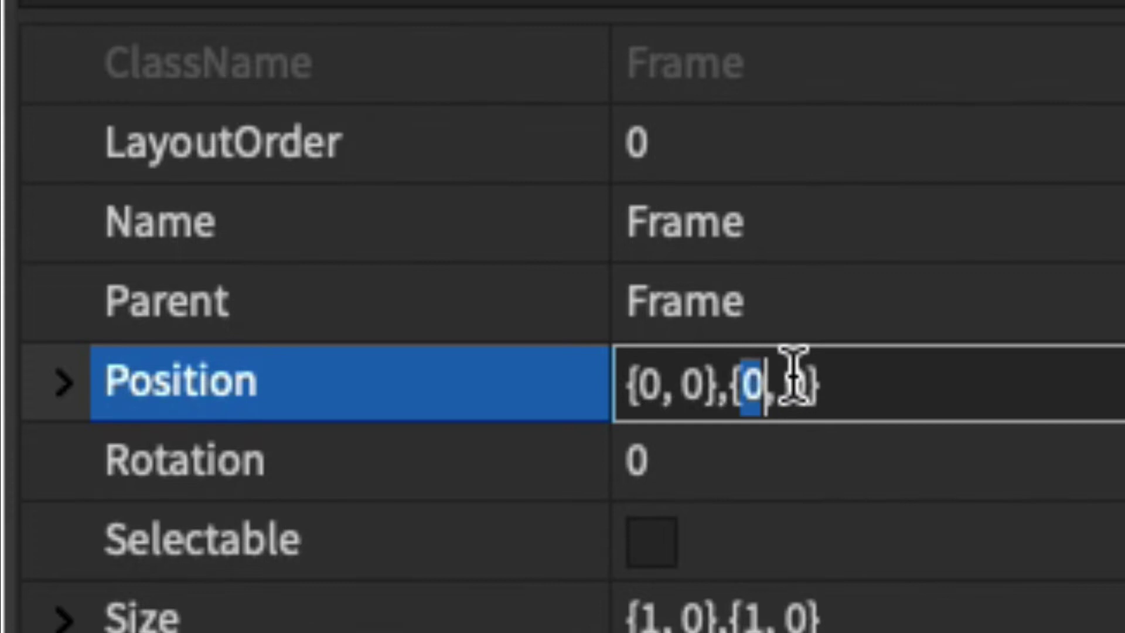
type("-1")
key("Return")
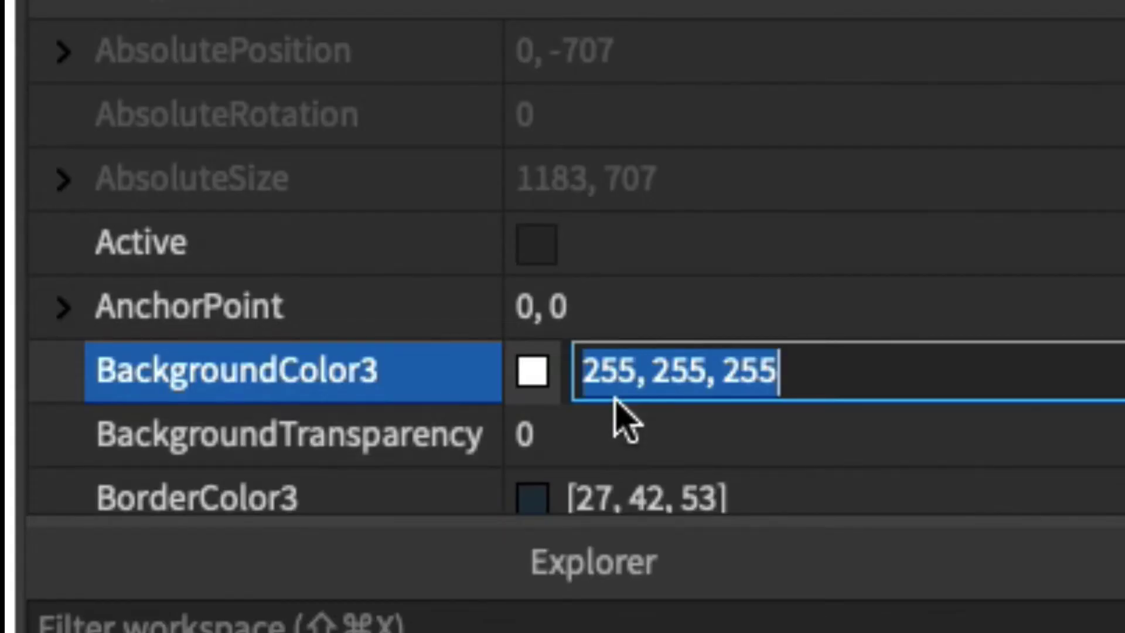
type("0, 0, 0")
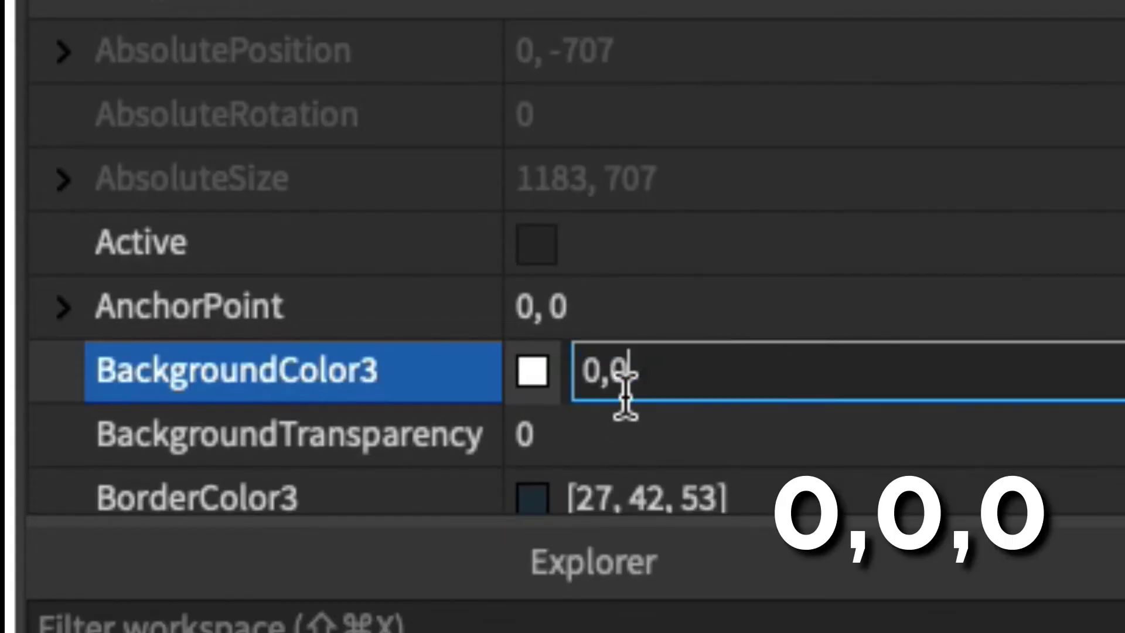
key("Return")
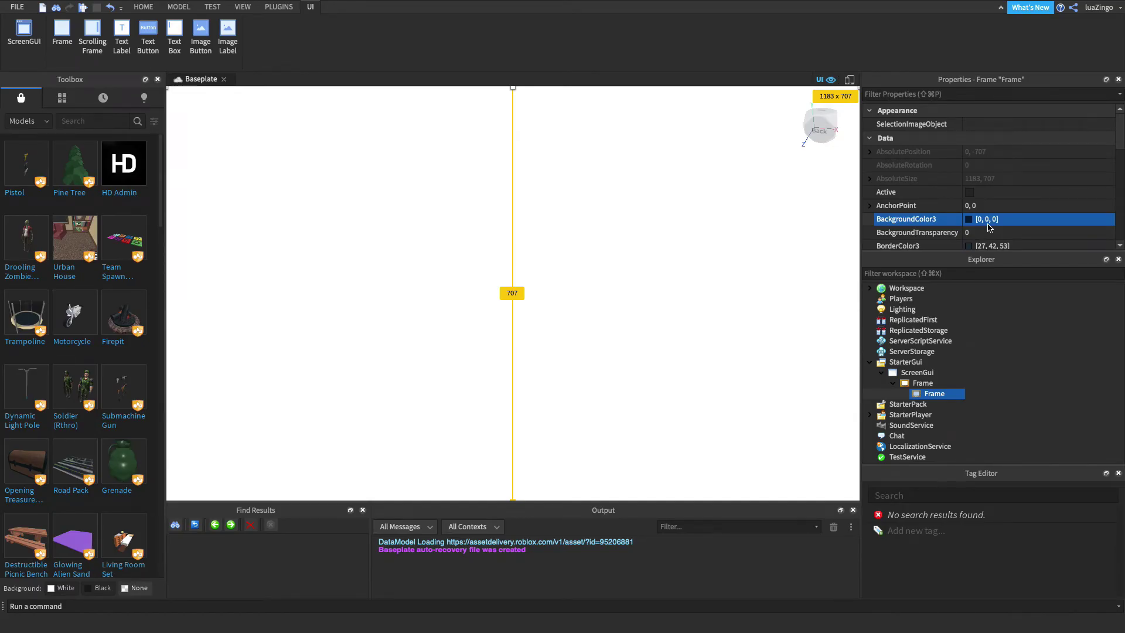
Insert a TextLabel into the outer full-screen frame.
left_click(940, 383)
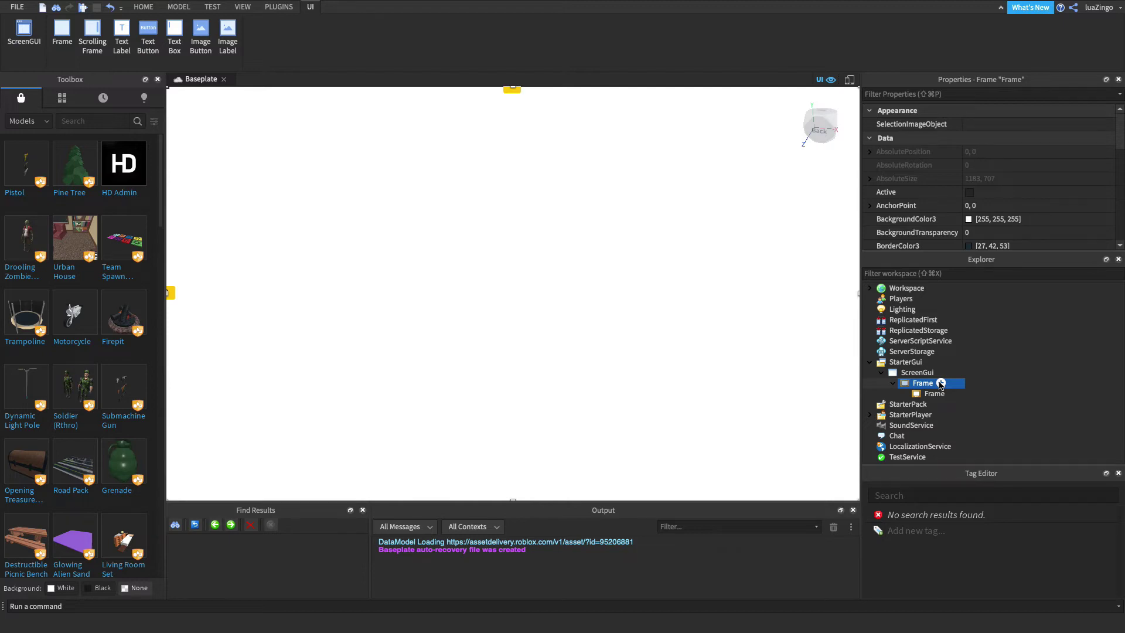
left_click(941, 383)
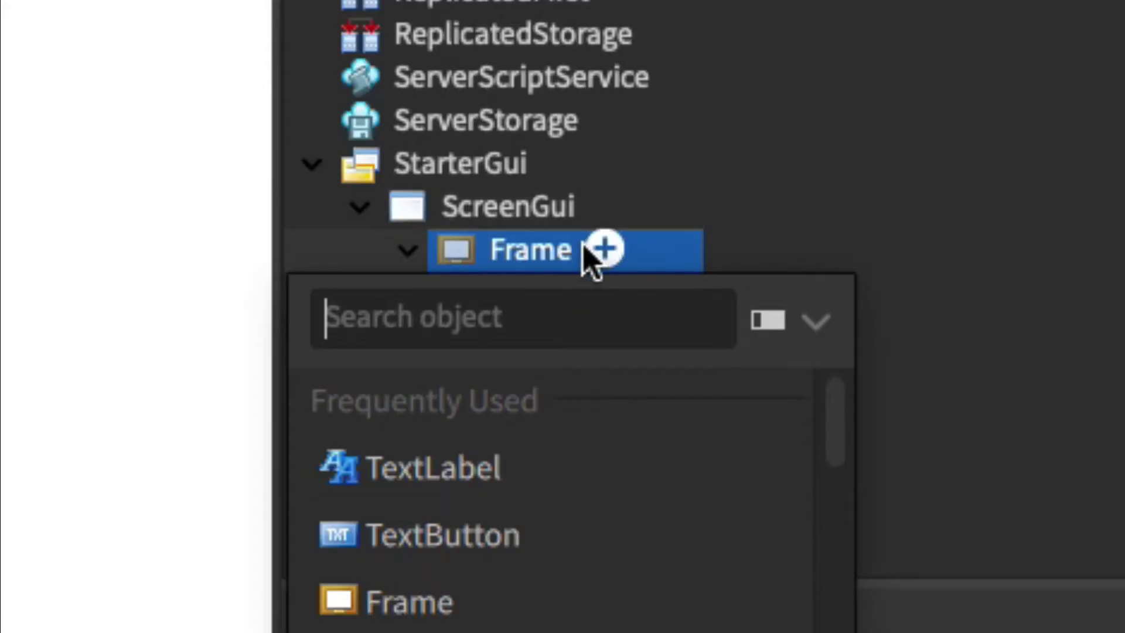
left_click(498, 471)
left_click(538, 335)
Set the text label's horizontal Size to {1, 0}.
scroll(974, 205, "down", 5)
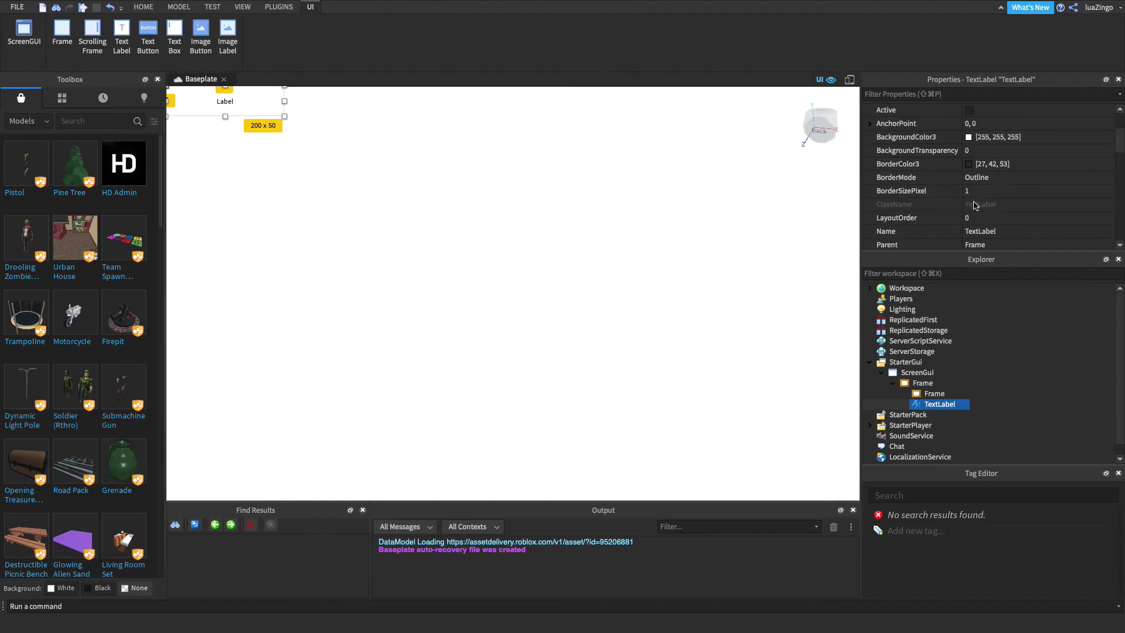
left_click(974, 193)
left_click(969, 191)
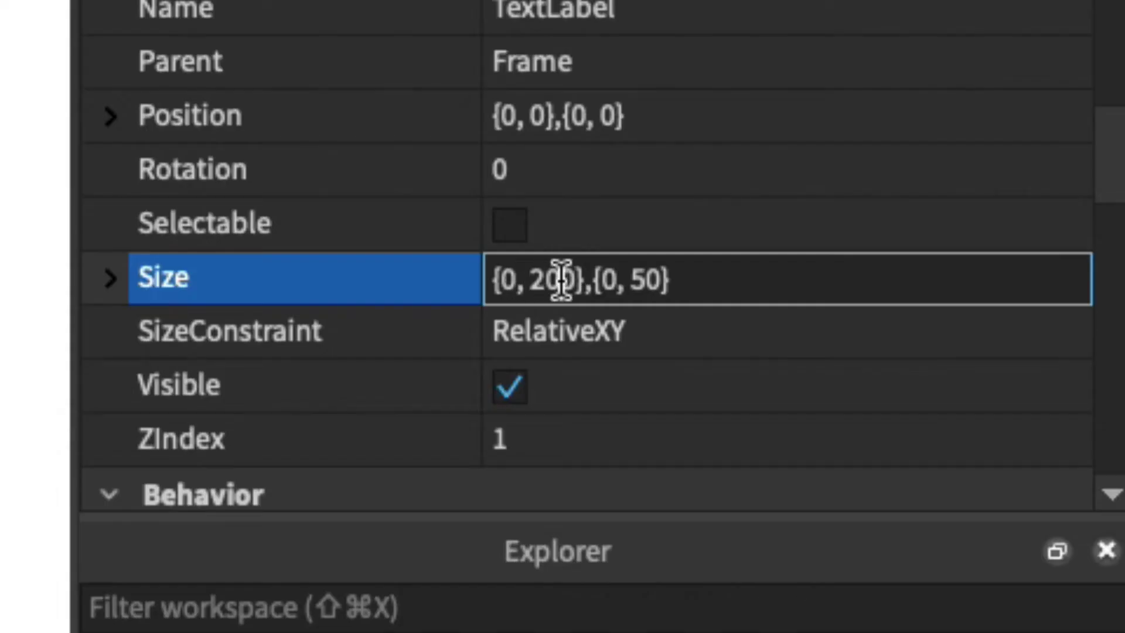
left_click_drag(982, 190, 973, 190)
key("BackSpace")
key("Left")
key("BackSpace")
type("1")
key("Return")
Set the text label's vertical Size to {0.5, 0}.
left_click(594, 277)
left_click_drag(599, 278, 615, 277)
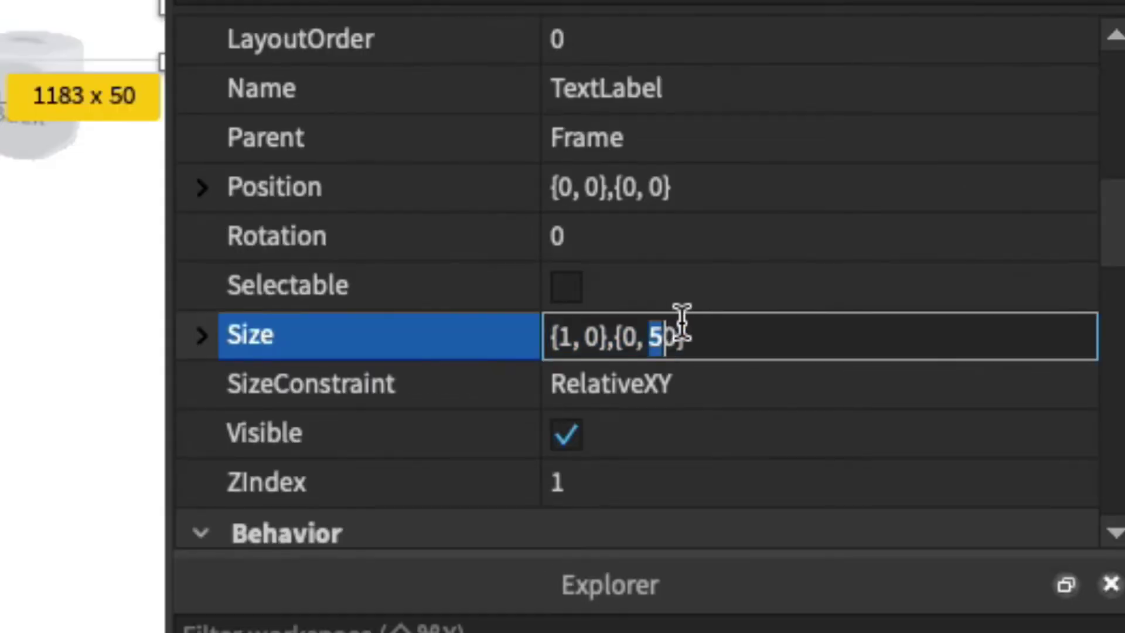
key("BackSpace")
key("Left")
key("Left")
key("BackSpace")
type(".")
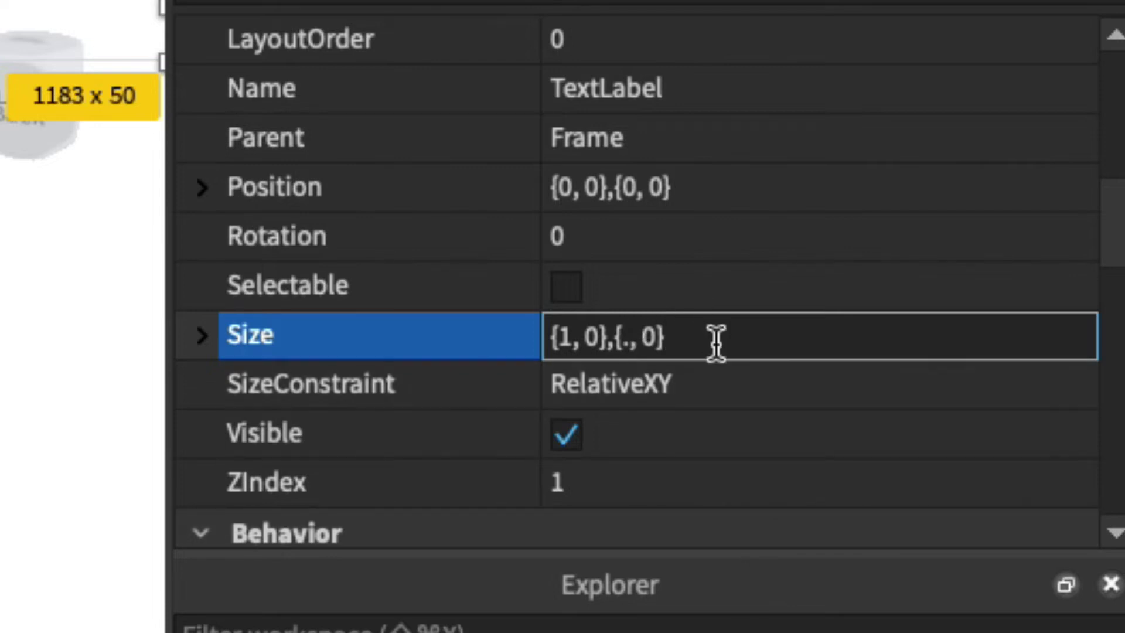
type("5")
key("Return")
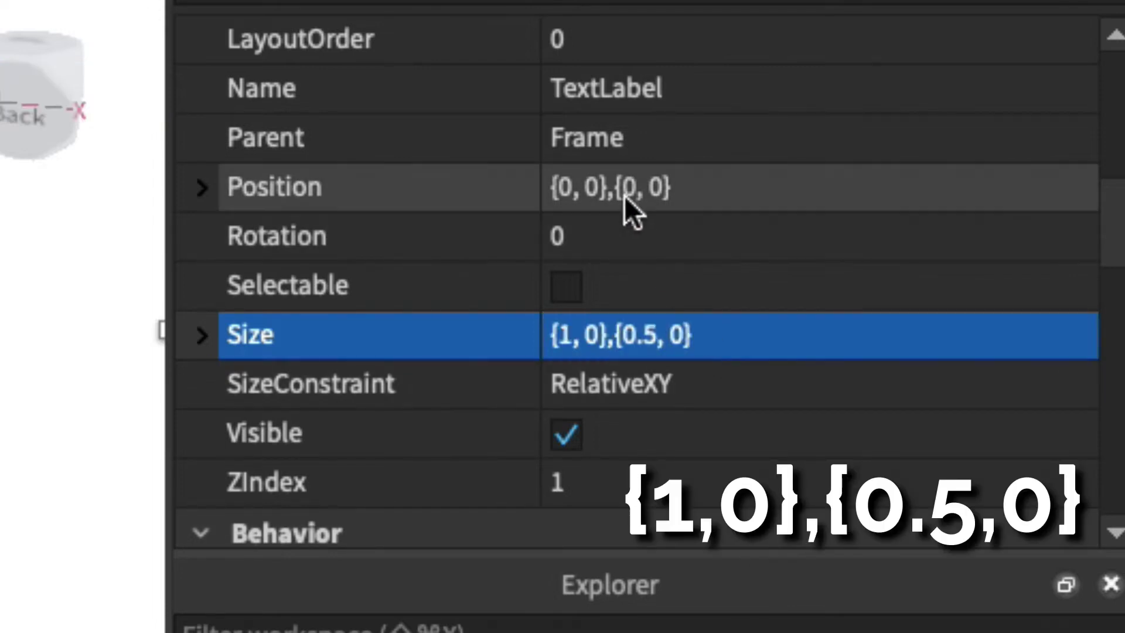
Set the text label's Position to {0, 0},{0.25, 0}.
double_click(630, 188)
type(".2")
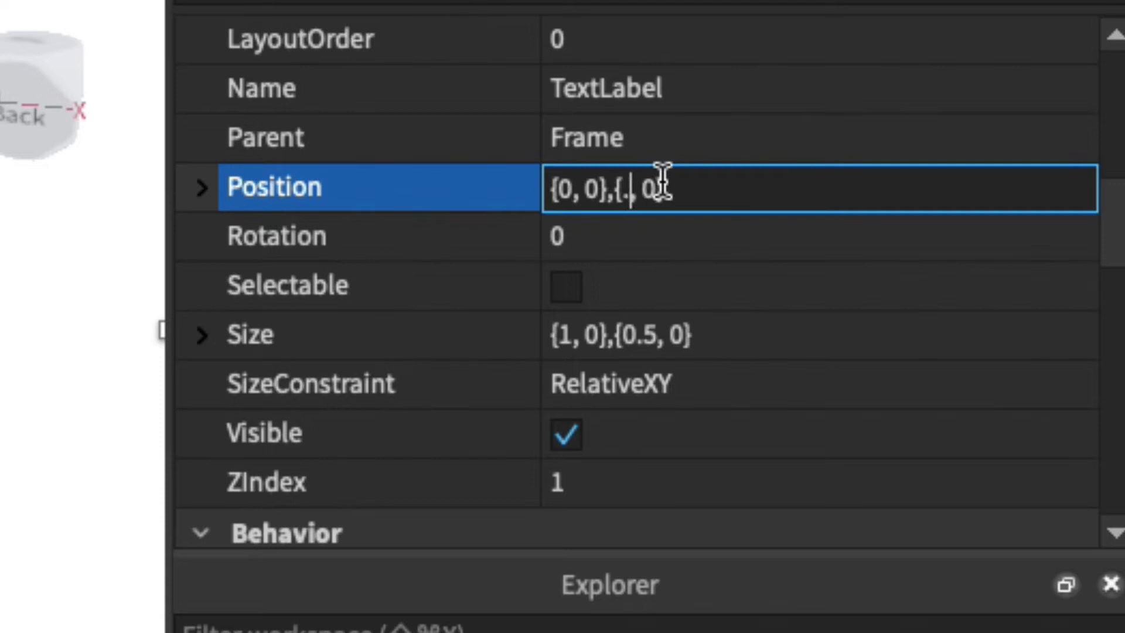
type("5")
key("Return")
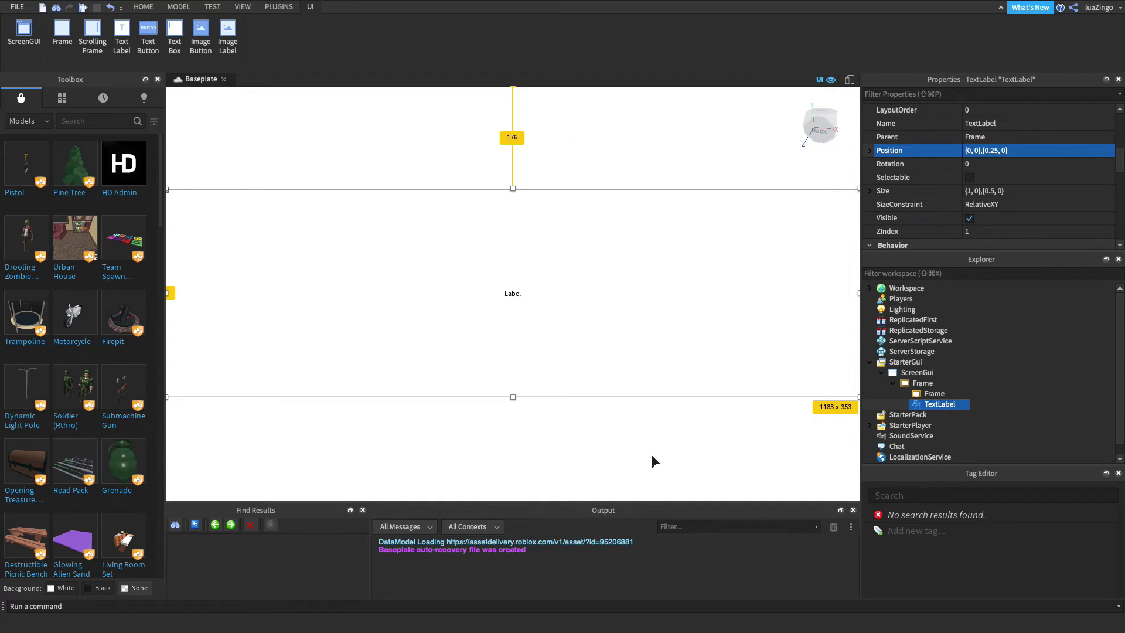
Enable TextScaled for the text label.
scroll(1031, 210, "up", 2)
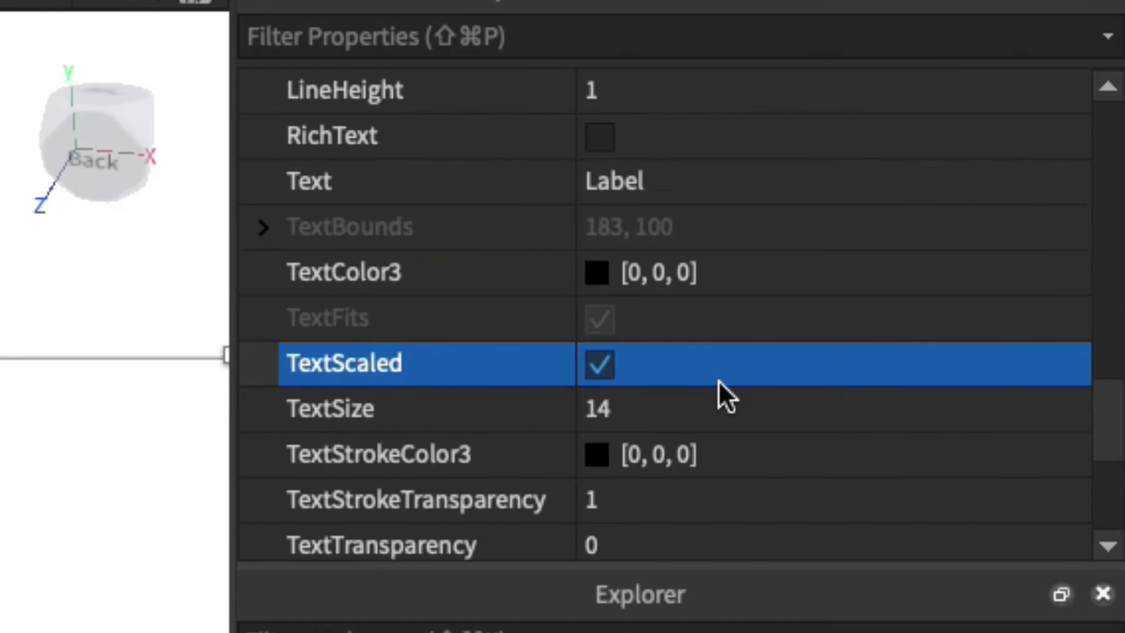
scroll(1004, 195, "down", 1)
scroll(1004, 195, "up", 1)
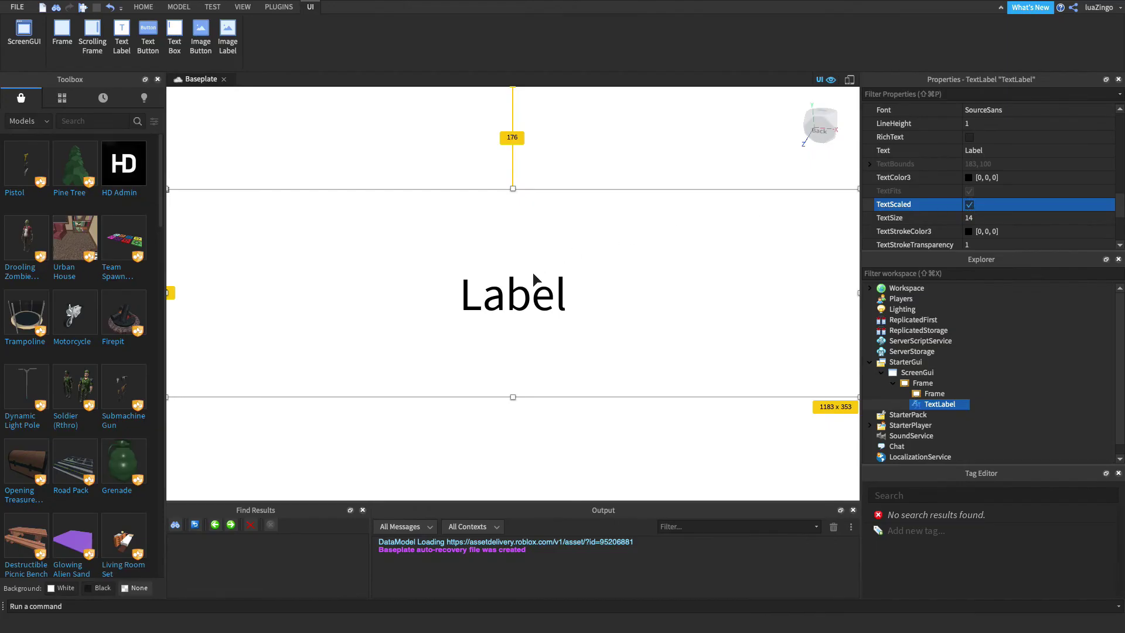
Set the label's text to "Loading.." and its BackgroundTransparency to 1.
left_click(1006, 150)
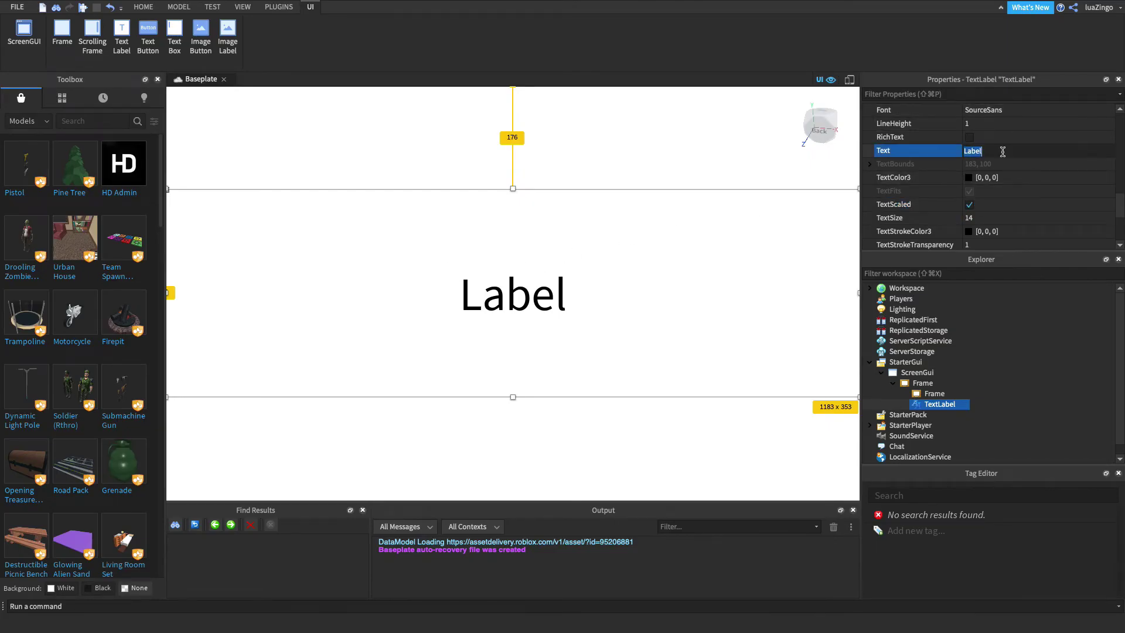
type("Lo")
key("BackSpace")
key("BackSpace")
type("Loadi")
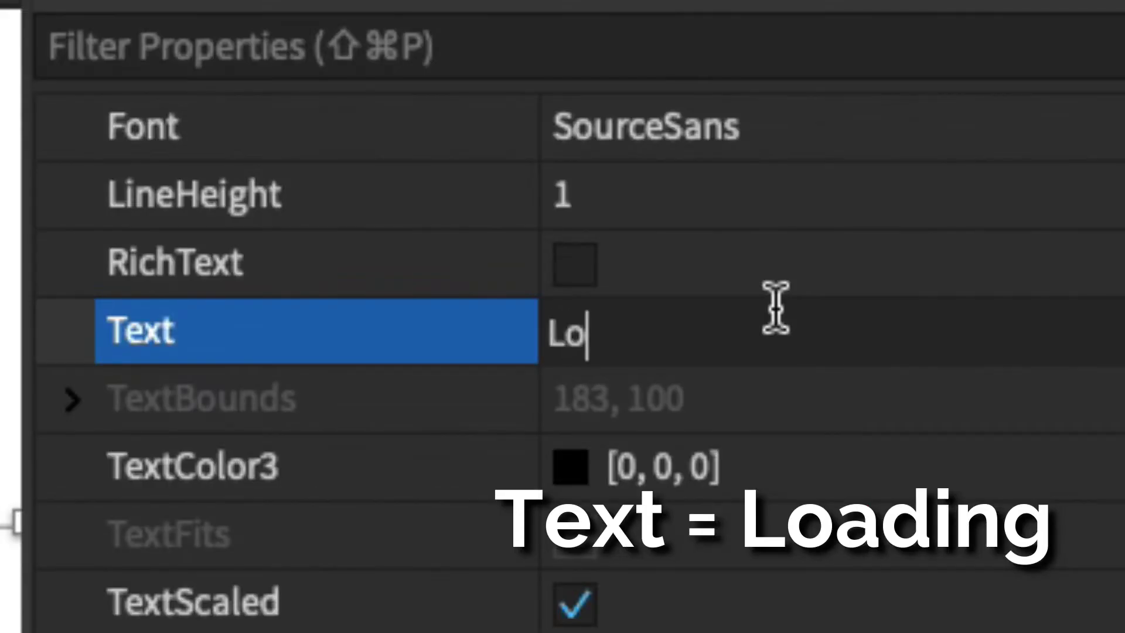
type("ng..")
key("Return")
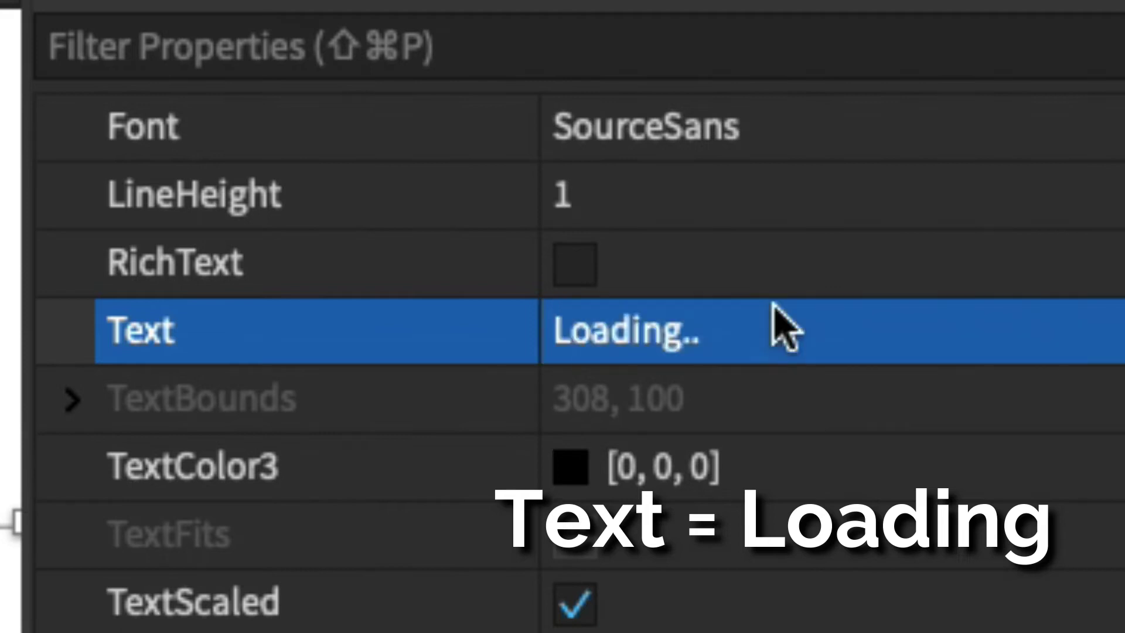
left_click(969, 192)
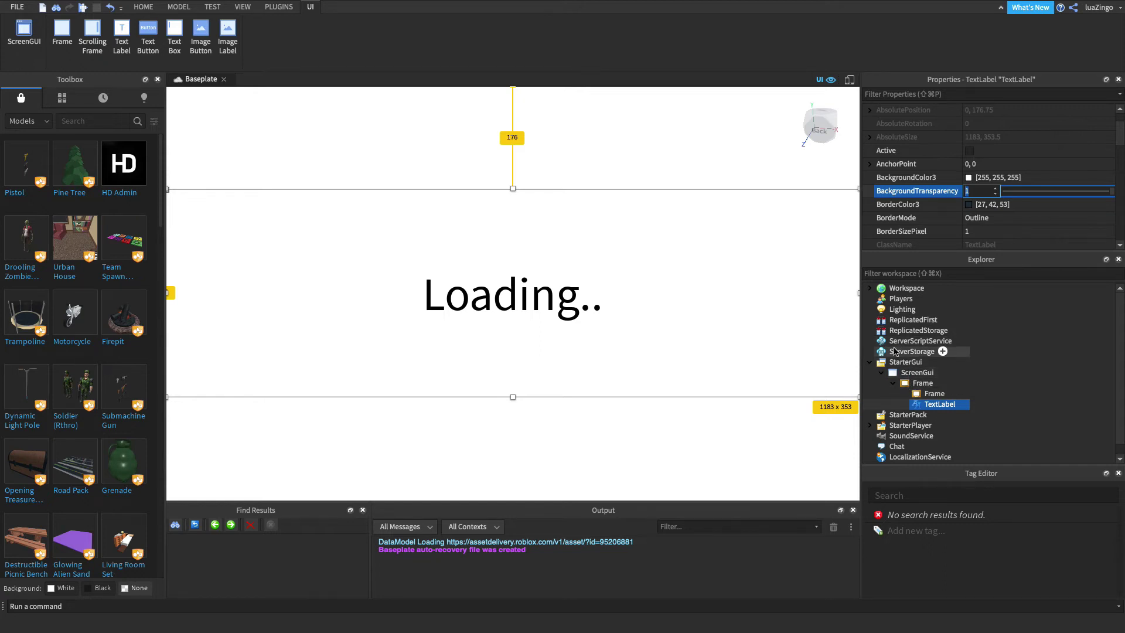
Add a LocalScript to ReplicatedFirst and move the ScreenGui from StarterGui into that script.
left_click(914, 319)
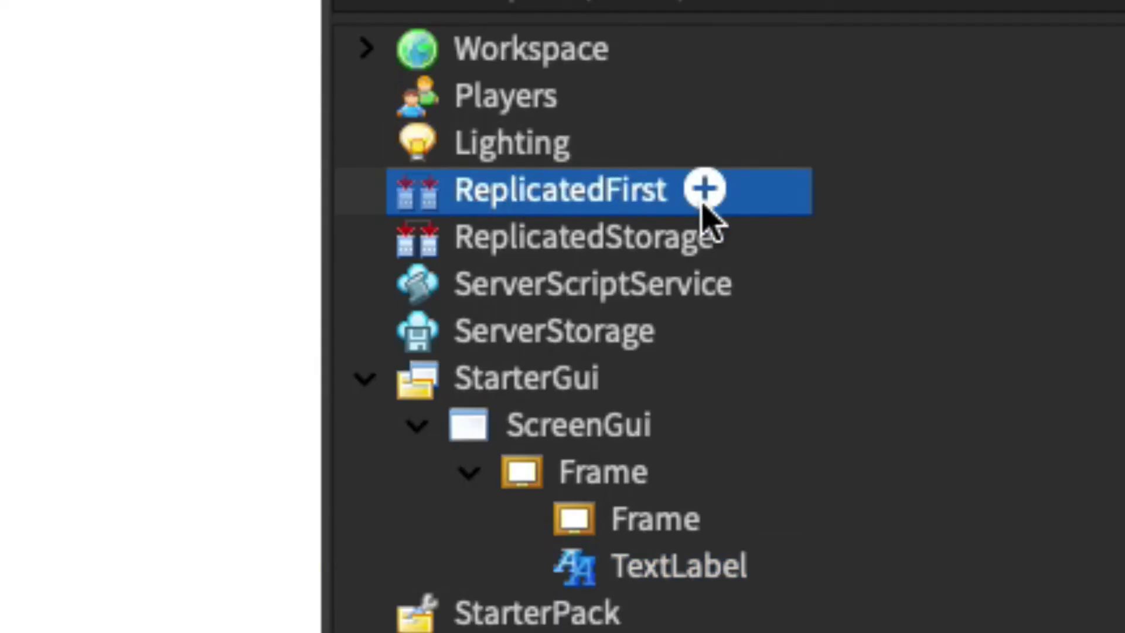
left_click(702, 201)
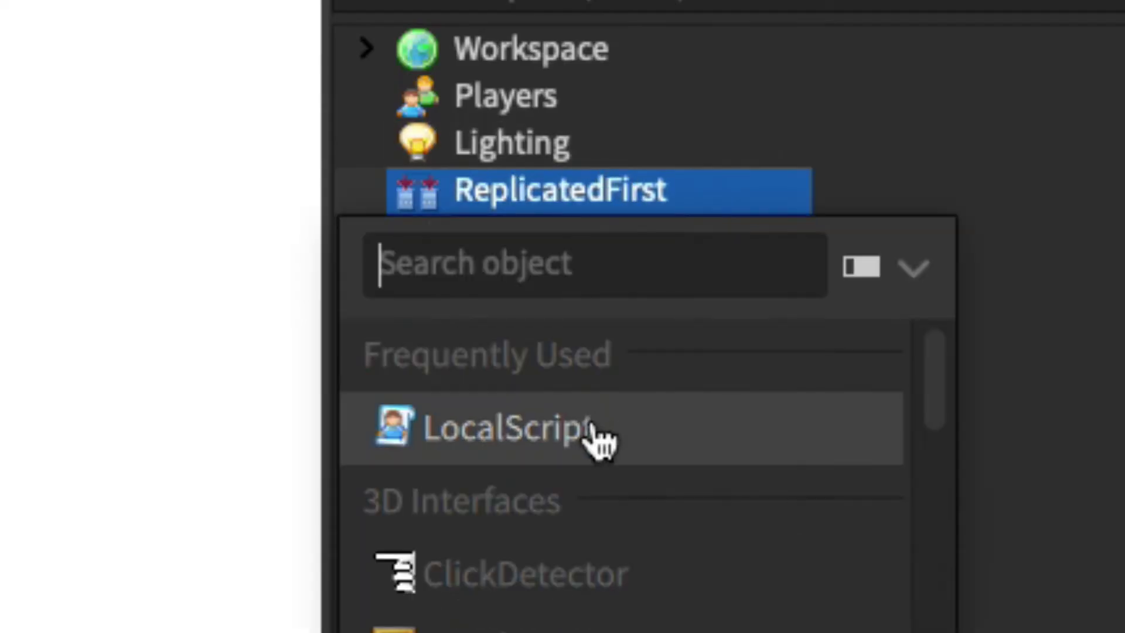
left_click(591, 431)
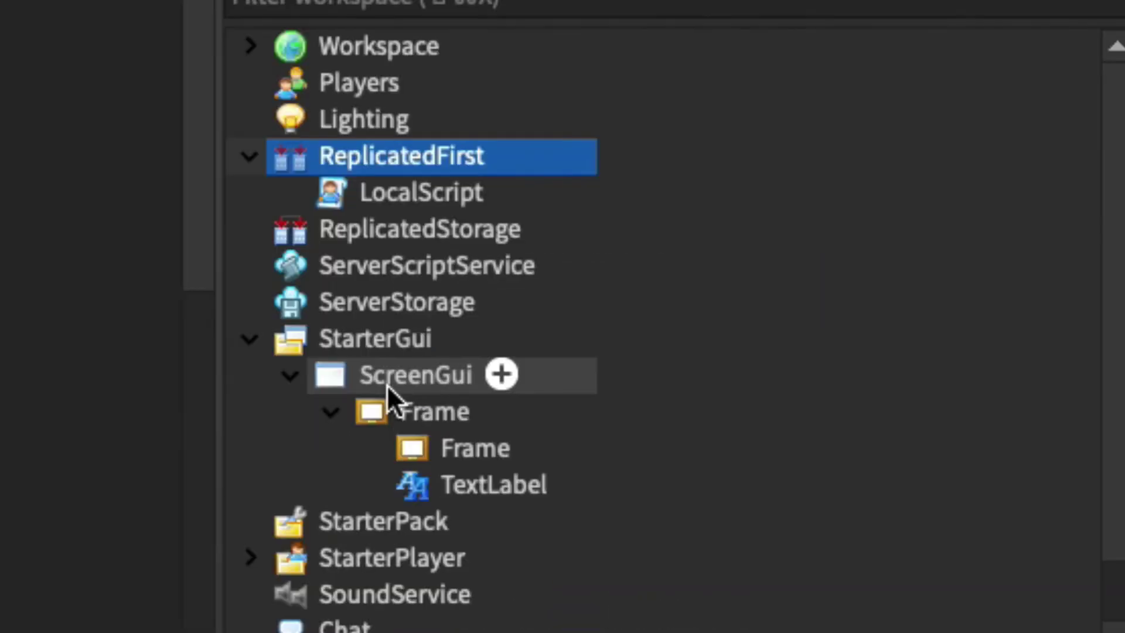
left_click_drag(386, 384, 435, 190)
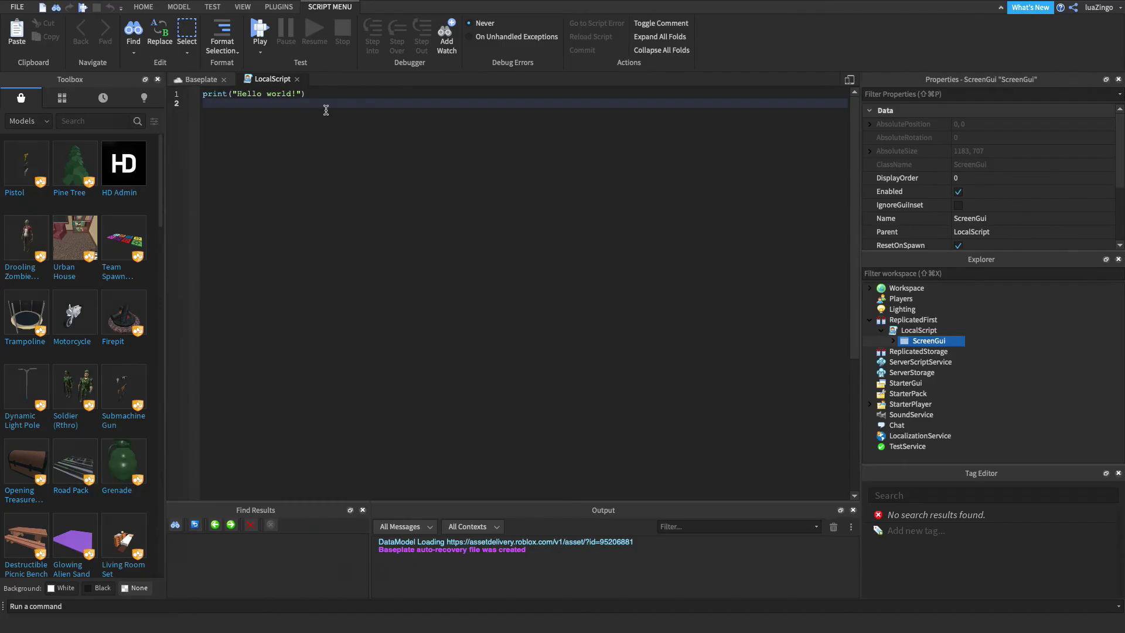
left_click_drag(326, 110, 226, 72)
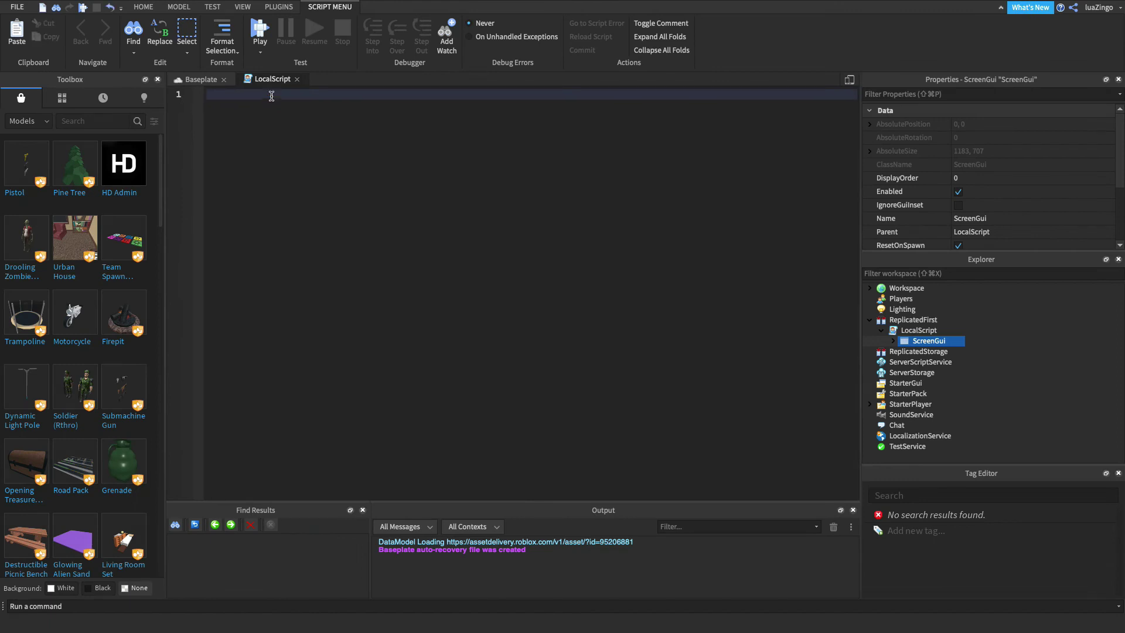
Declare the ScreenGui reference on the script's first line: local gui = script:WaitForChild("ScreenGui").
type("local ")
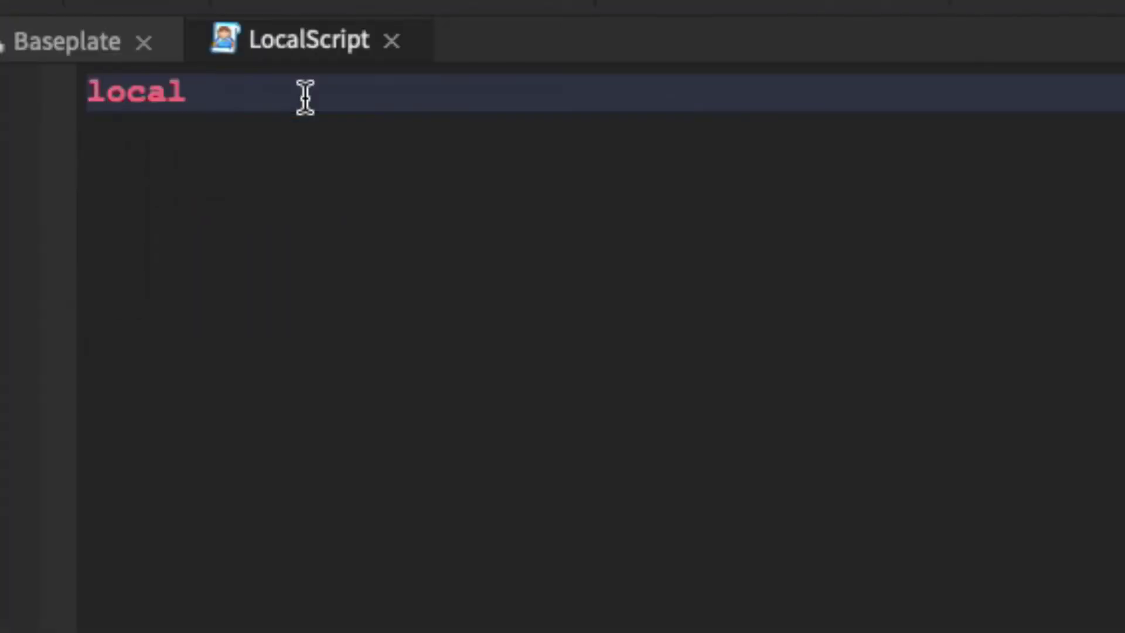
type("gui = scr")
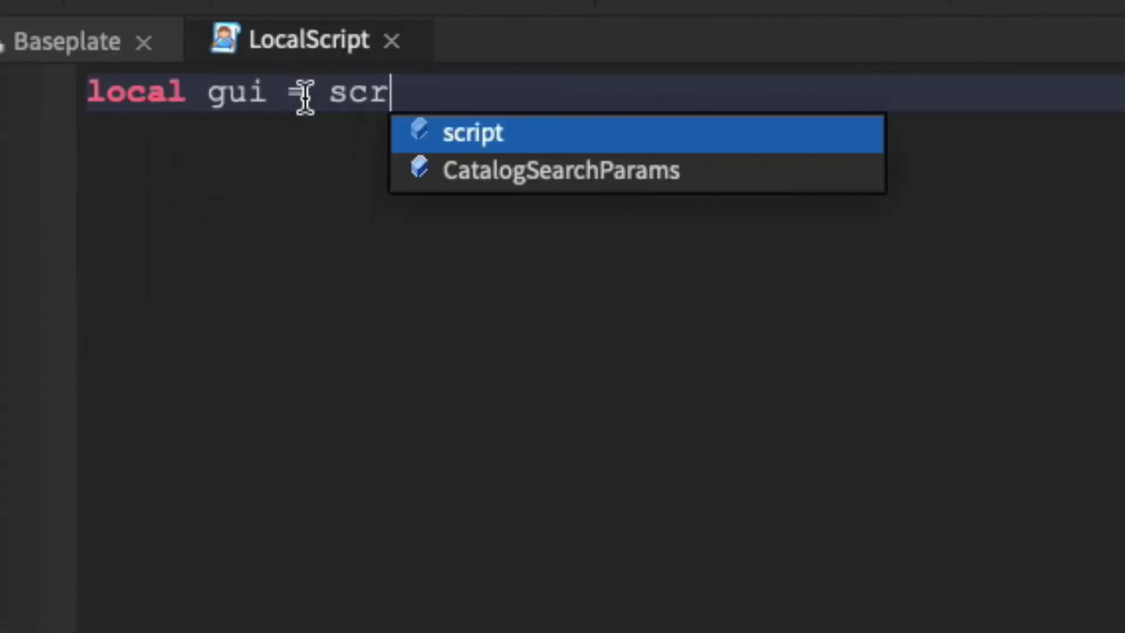
type("ipt:WA")
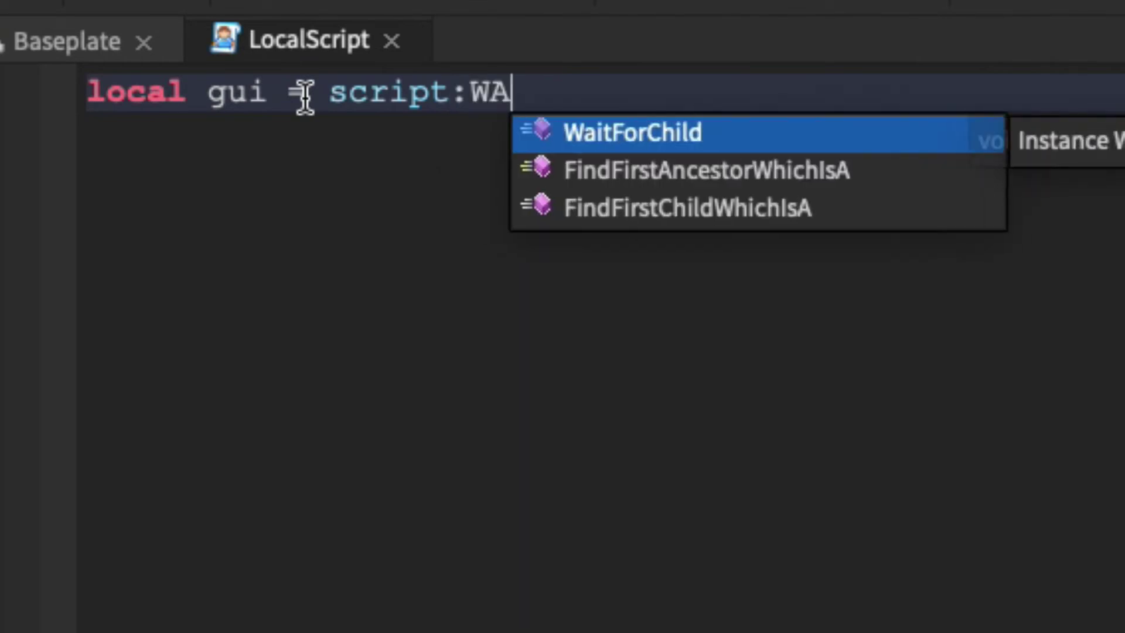
key("Tab")
type("\"")
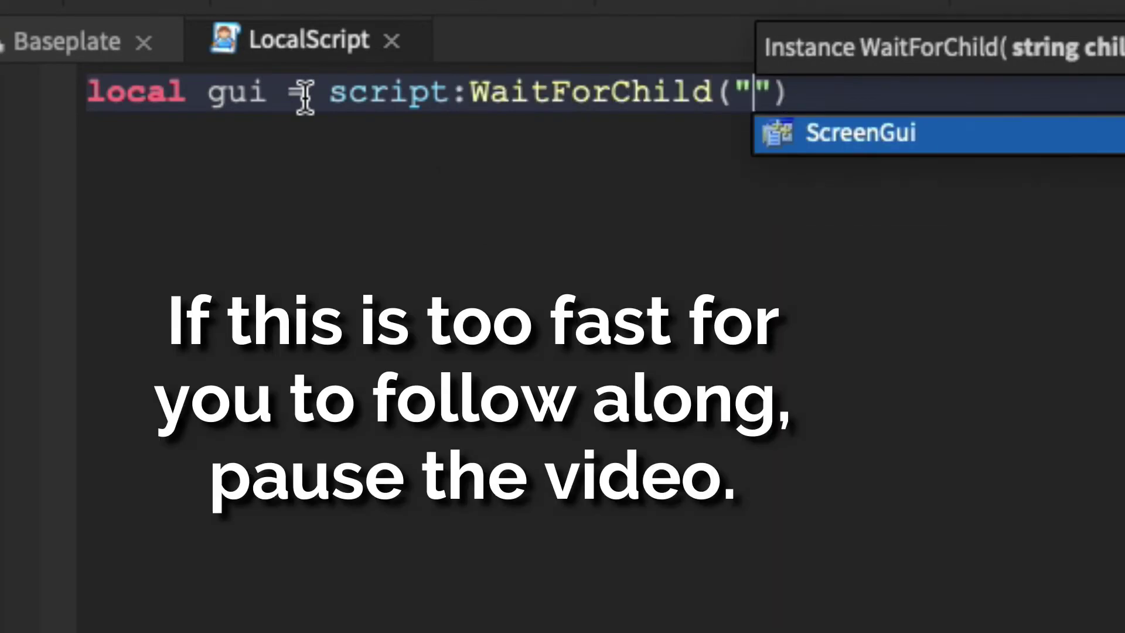
type("SC")
key("Tab")
key("End")
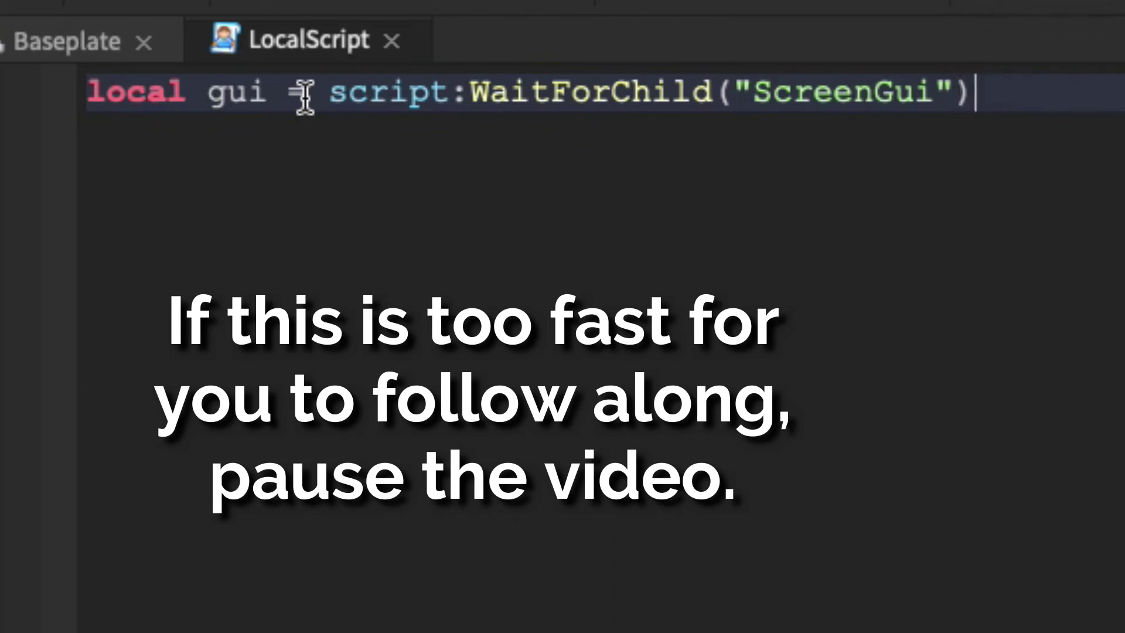
Declare the player variable on the second line: local plr = game.Players.LocalPlayer.
key("Return")
type("local plr ")
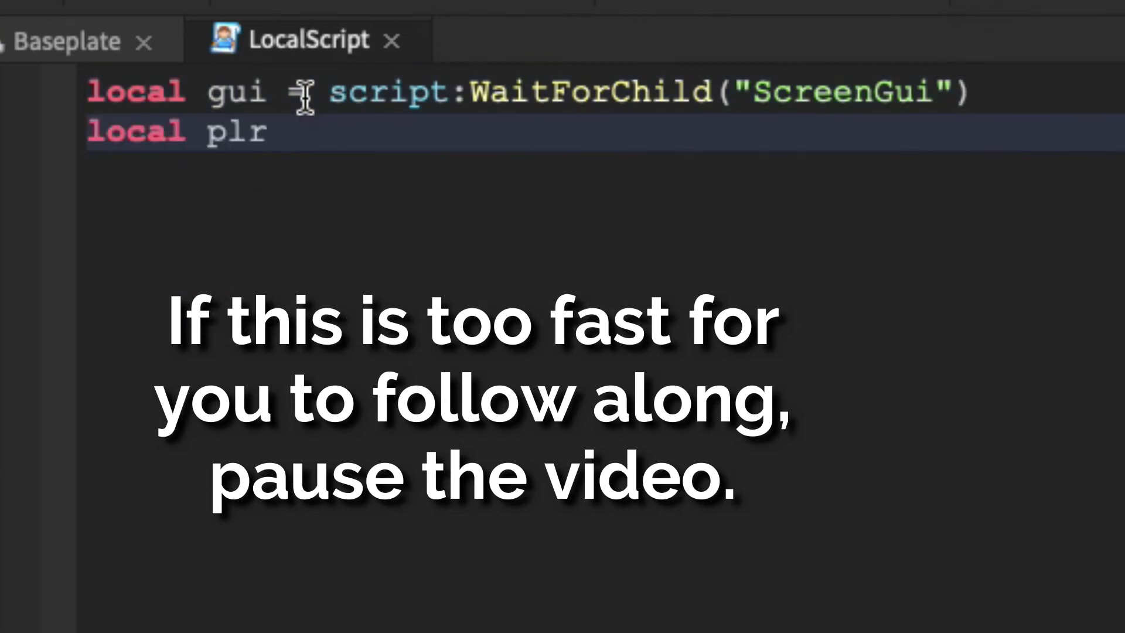
type("= game.Player")
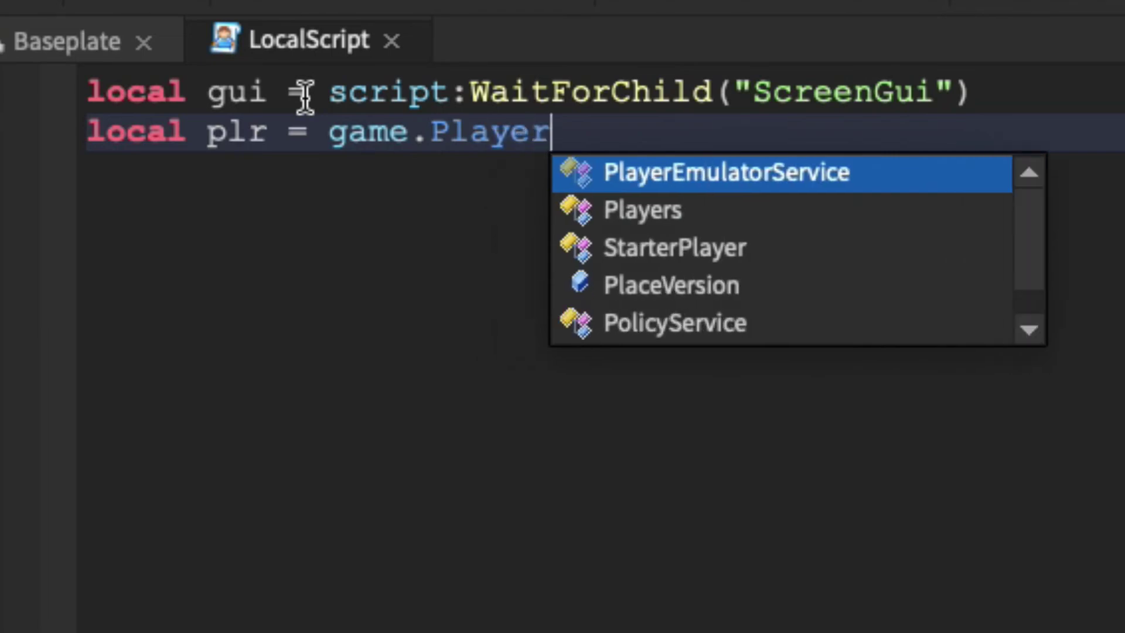
left_click(916, 205)
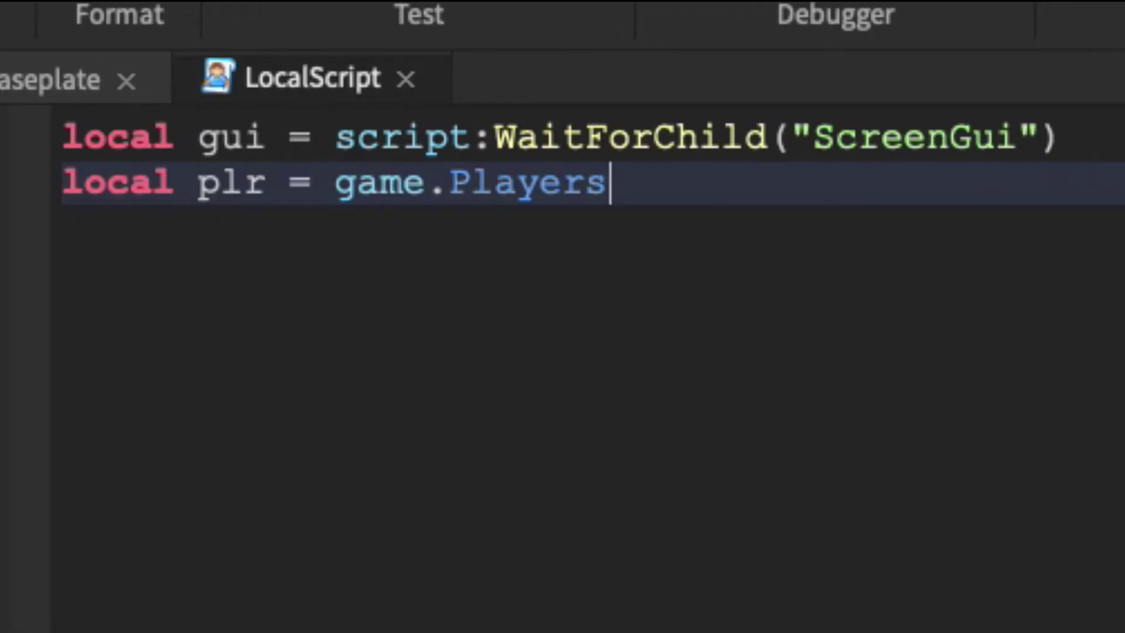
type(".Lo")
key("Tab")
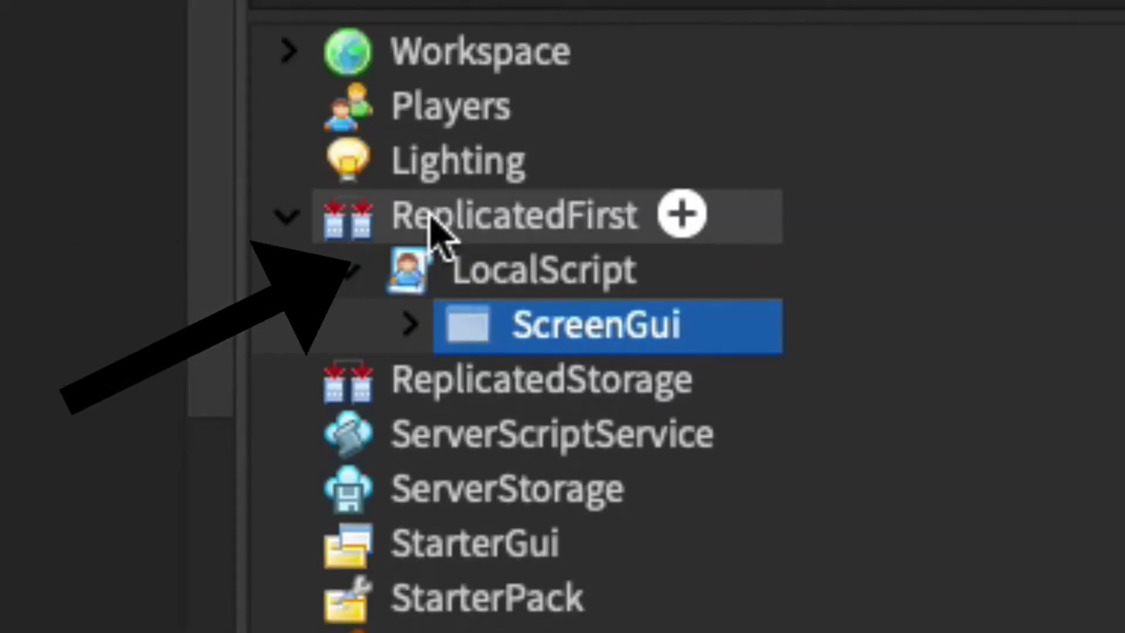
Leave a blank line and parent the GUI to the player with gui.Parent = plr.PlayerGui.
key("Return")
key("Return")
type("g")
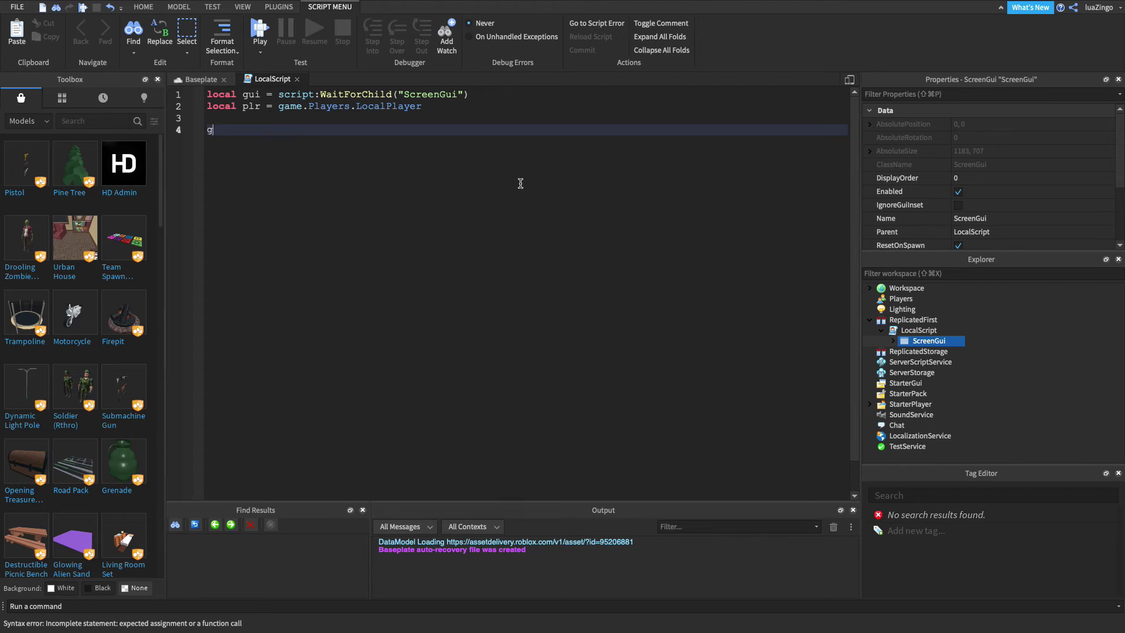
type("u")
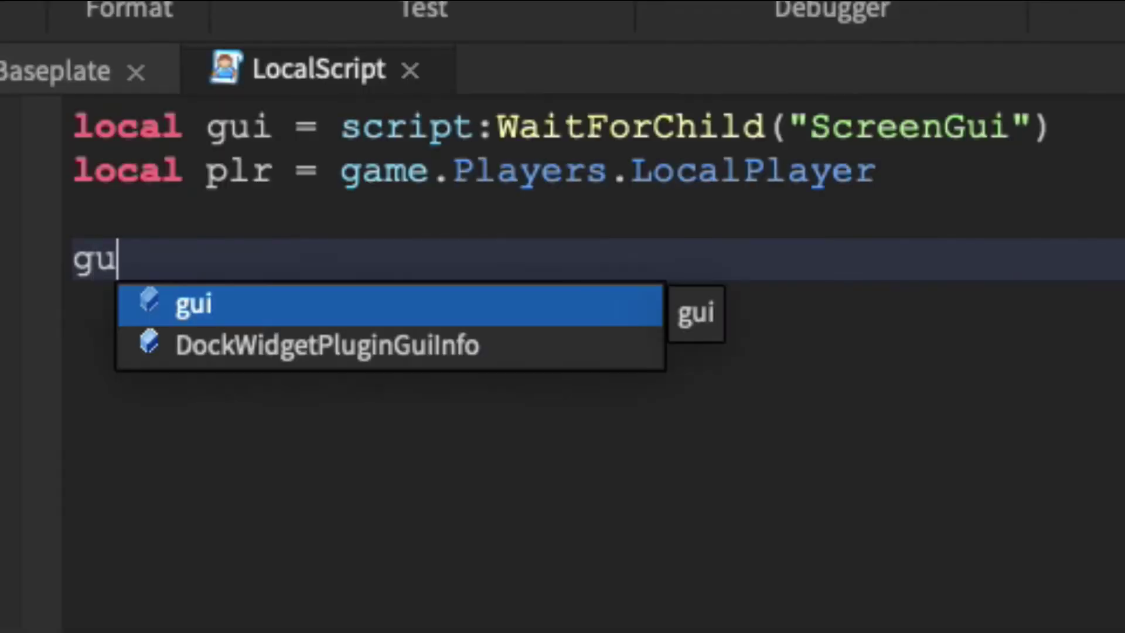
type("i.O")
key("BackSpace")
type("Parent =")
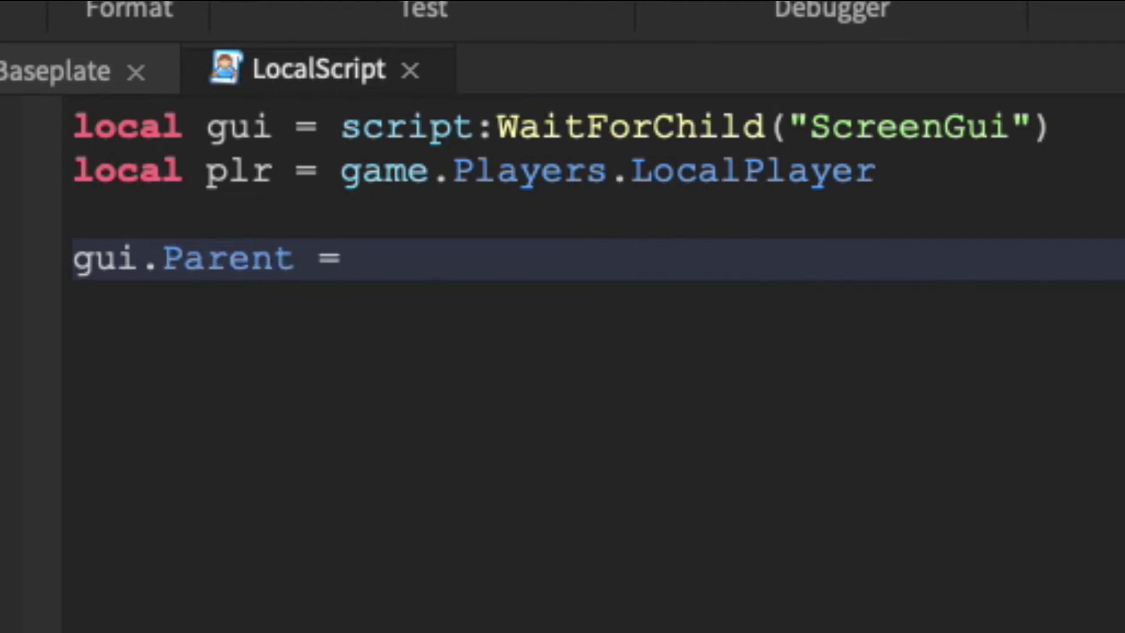
type(" plr.PlayerGui")
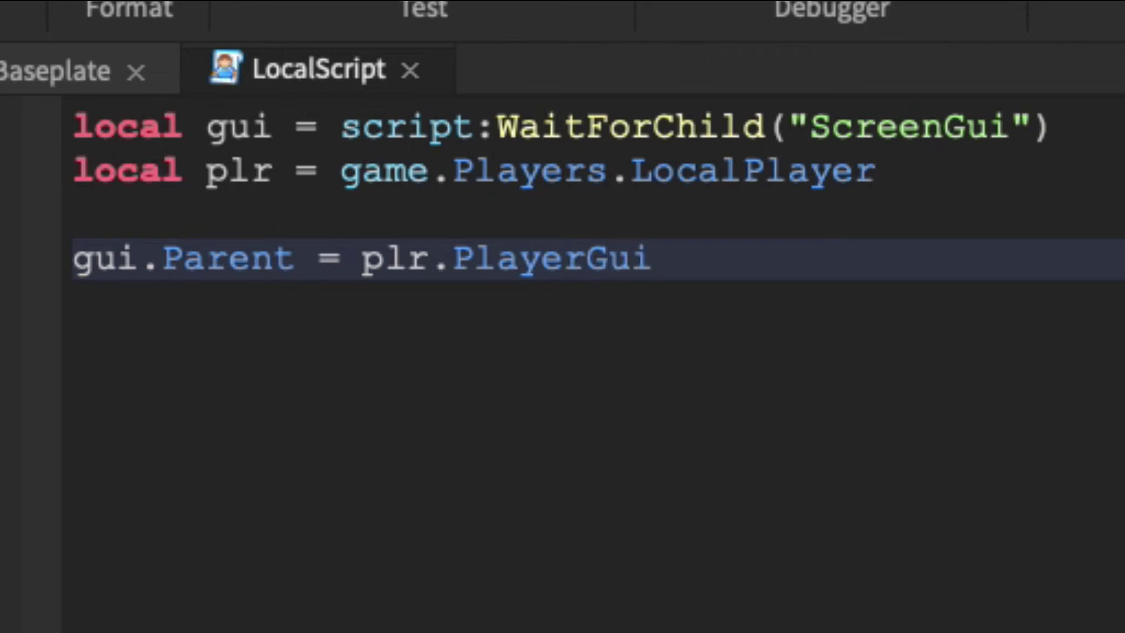
Add the line script.Parent:RemoveDefaultLoadingScreen() directly below the gui.Parent assignment.
key("Return")
key("Return")
key("BackSpace")
key("Return")
key("BackSpace")
type("script.Parent")
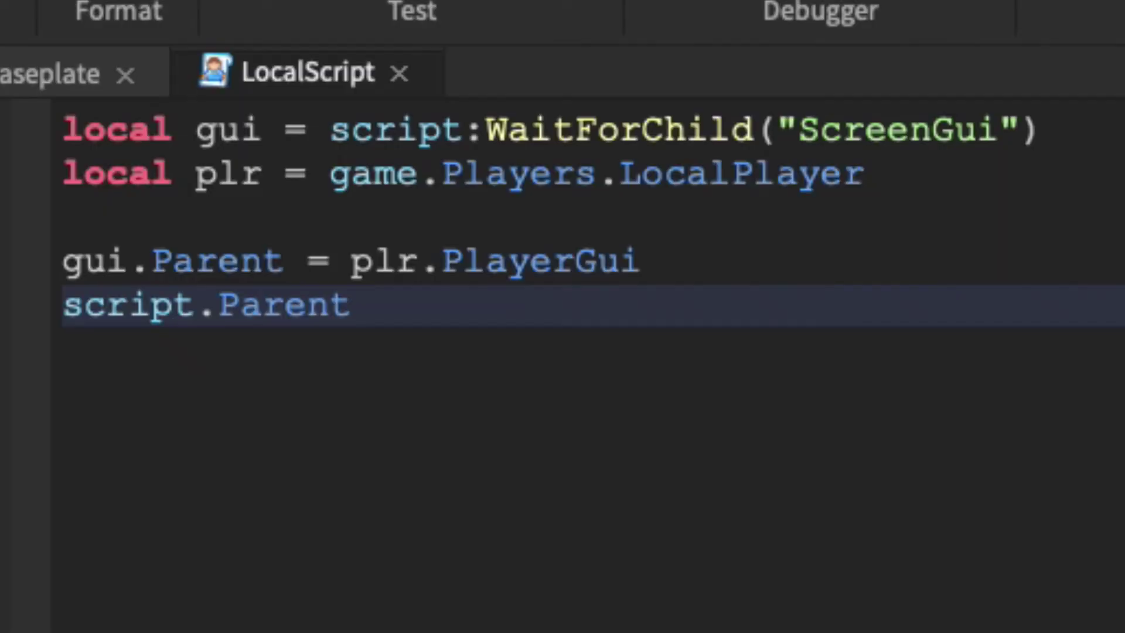
type(":")
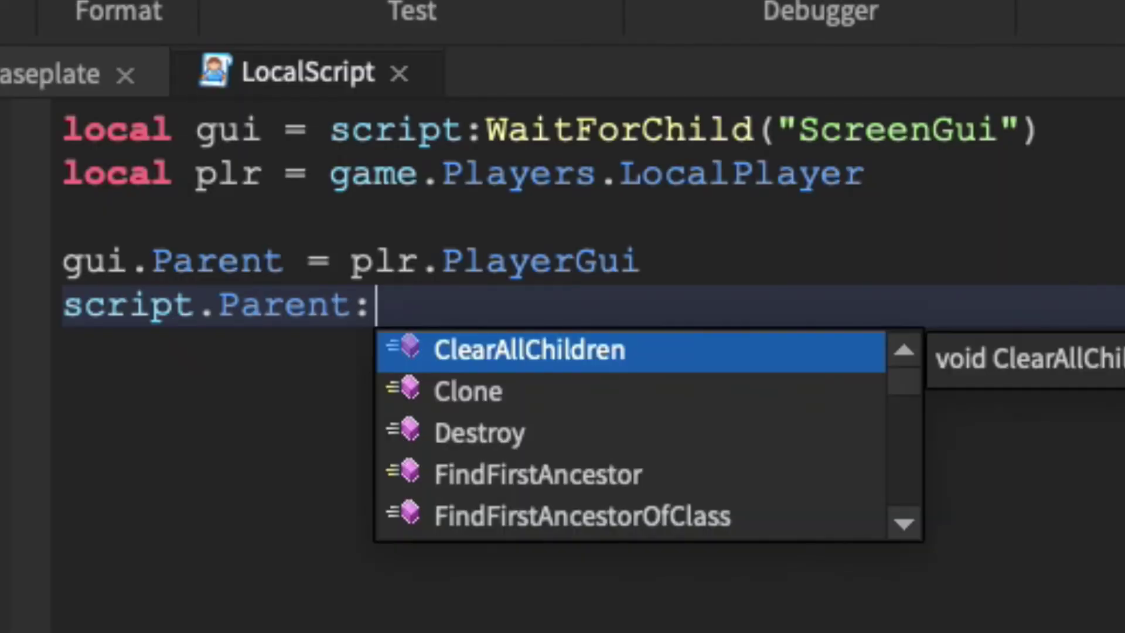
type("Rem")
key("Tab")
type("()")
After a blank line, write a repeat loop with wait(.5) that runs until game:IsLoaded().
key("Return")
key("Return")
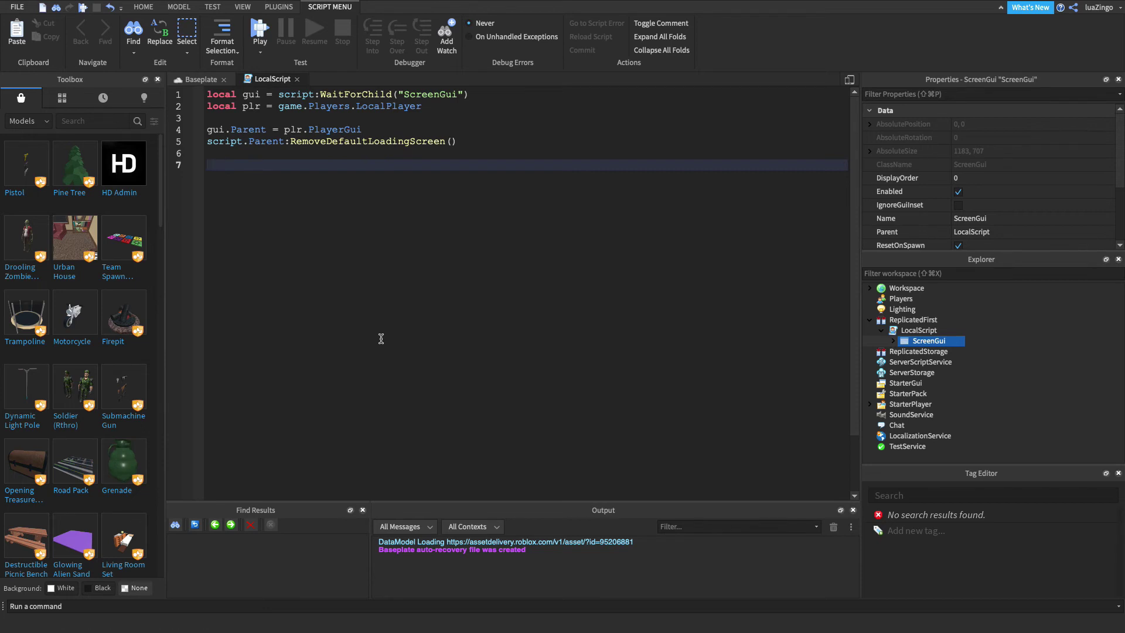
type("reea")
key("Tab")
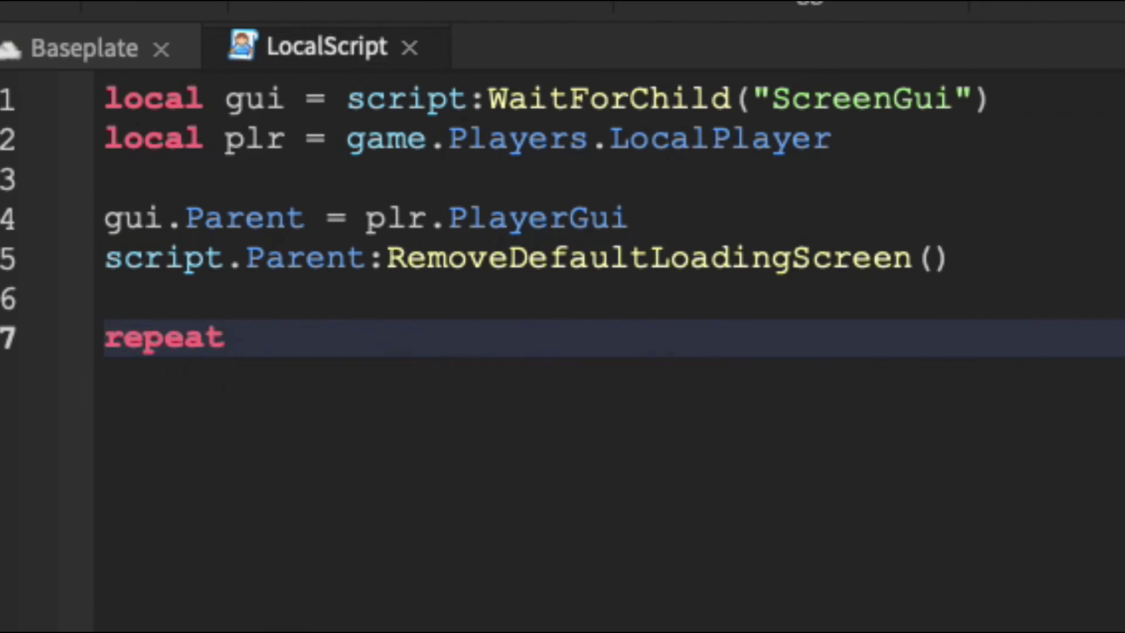
key("Return")
type("wait(.5")
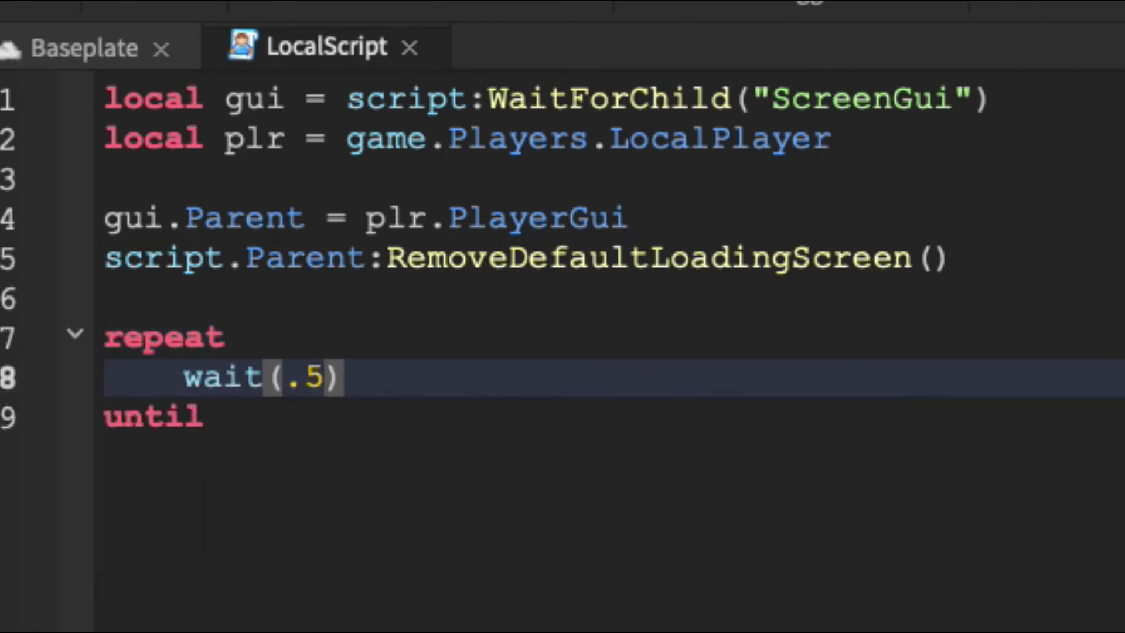
key("Down")
type("game:")
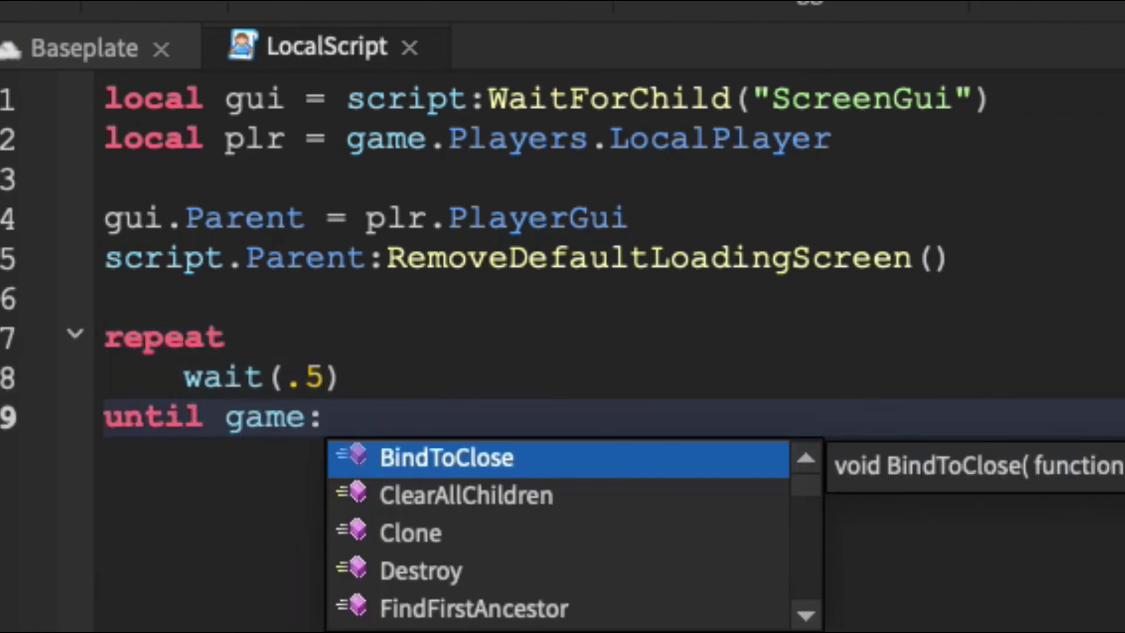
type("ISLoaded(")
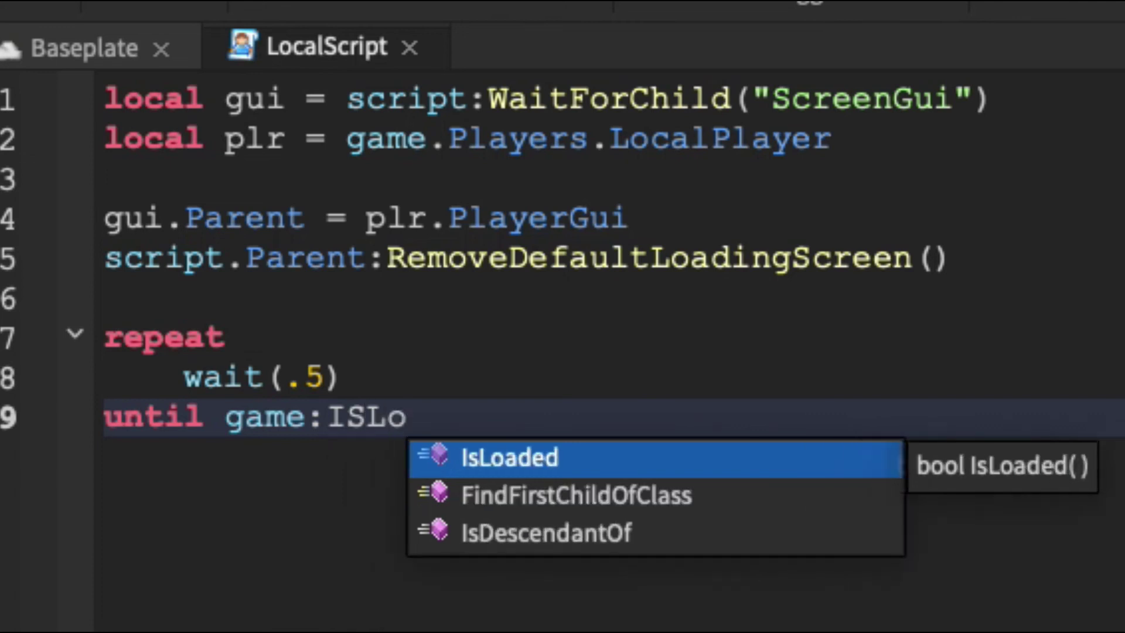
key("Tab")
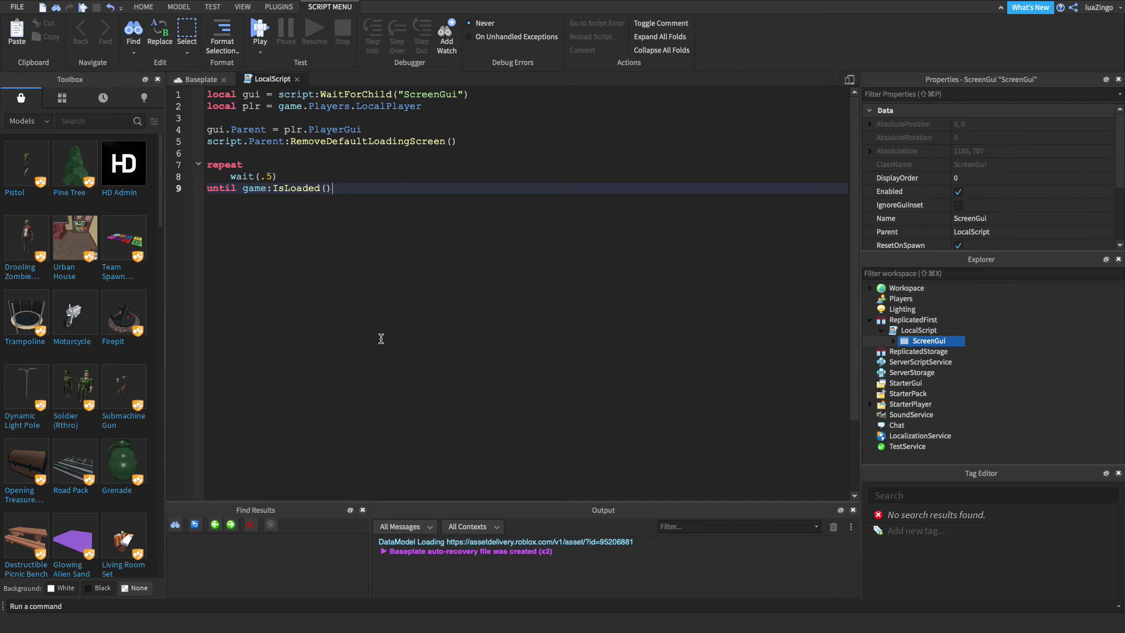
Add a wait(5) line directly after the repeat loop.
key("Return")
type("wa")
key("Tab")
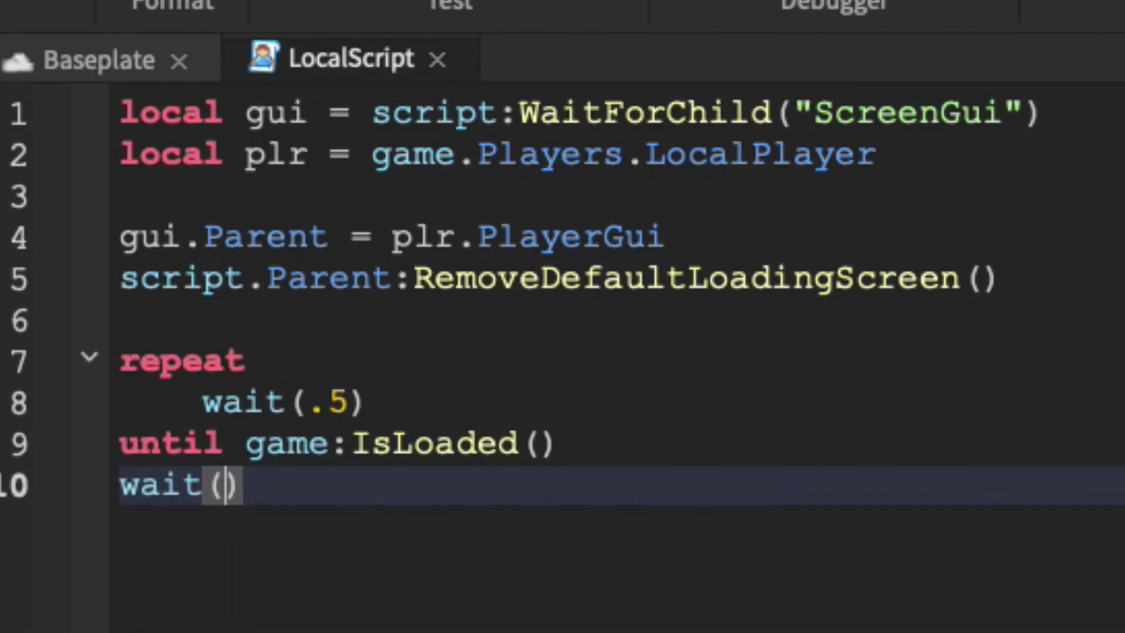
type("5")
left_click_drag(287, 489, 12, 345)
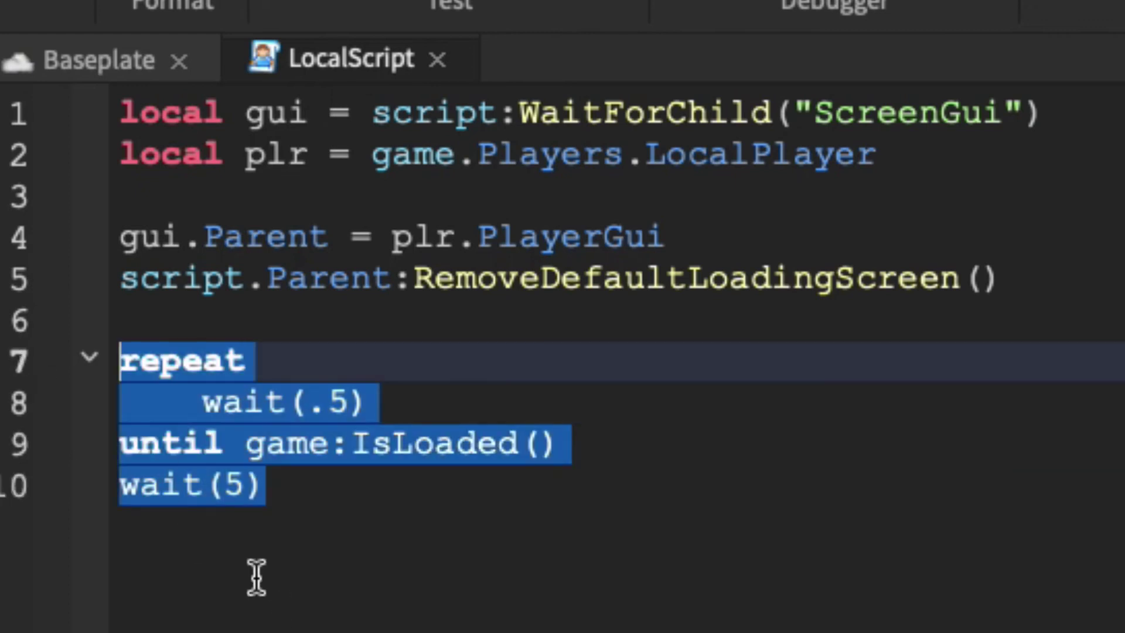
left_click(291, 499)
Leave a blank line and write a gui.Frame:TweenPosition() call at the end of the script.
key("Return")
key("Return")
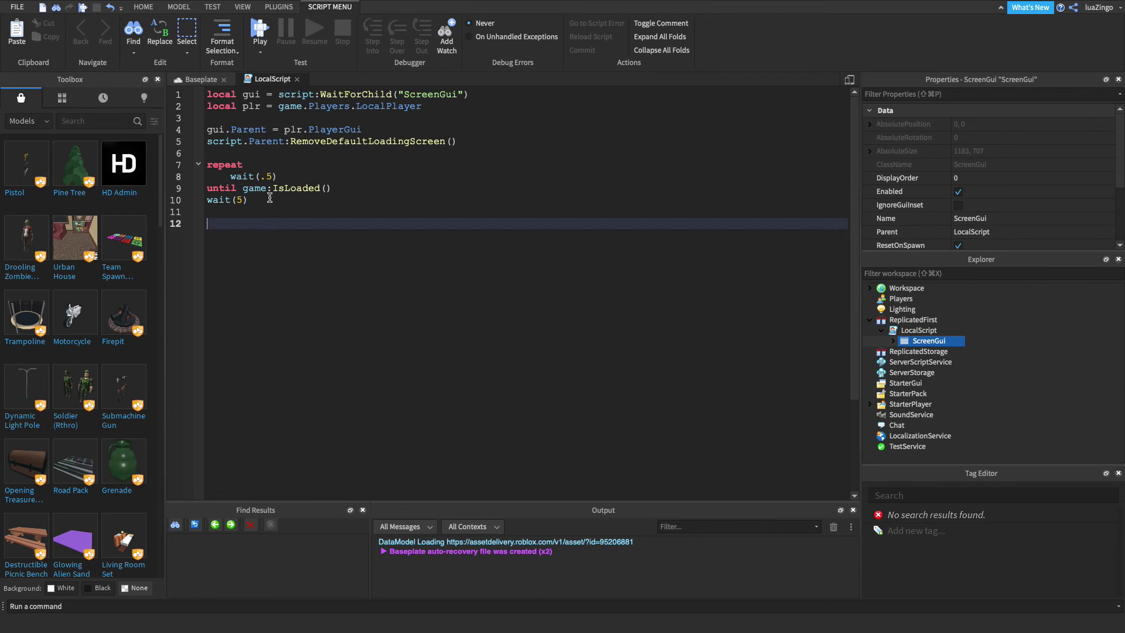
type("gui")
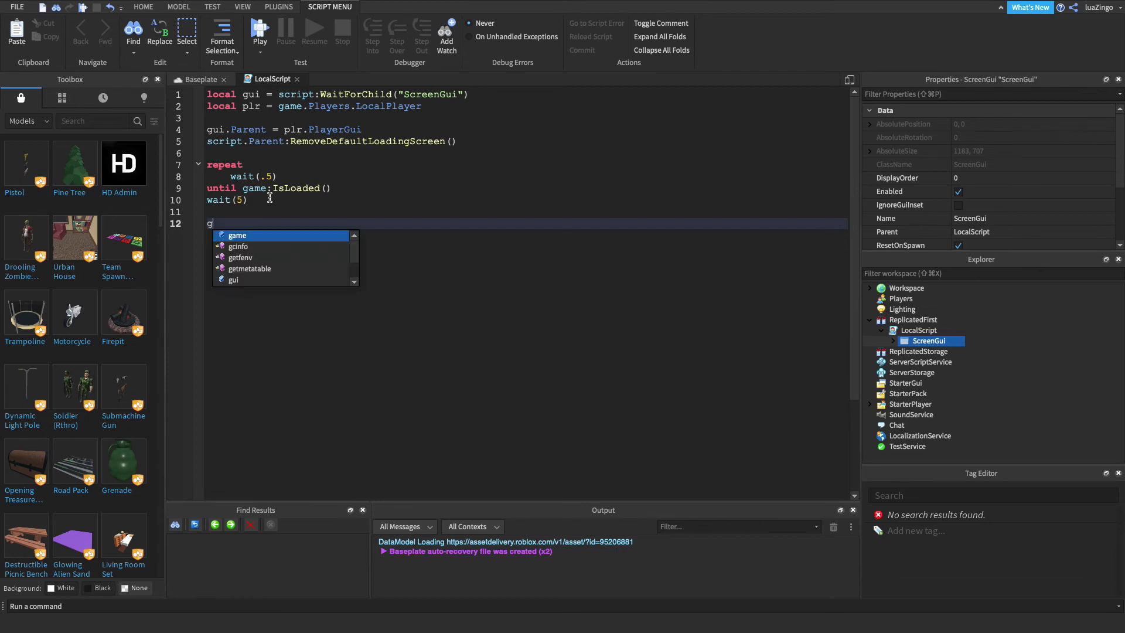
type(".Frame")
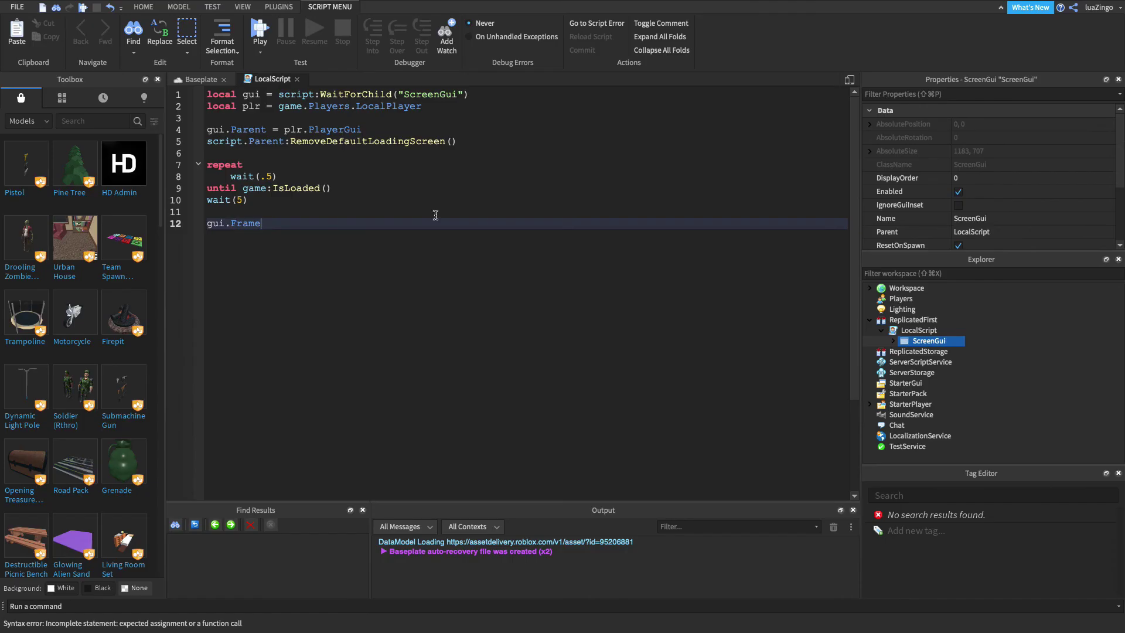
left_click(892, 341)
left_click(273, 223)
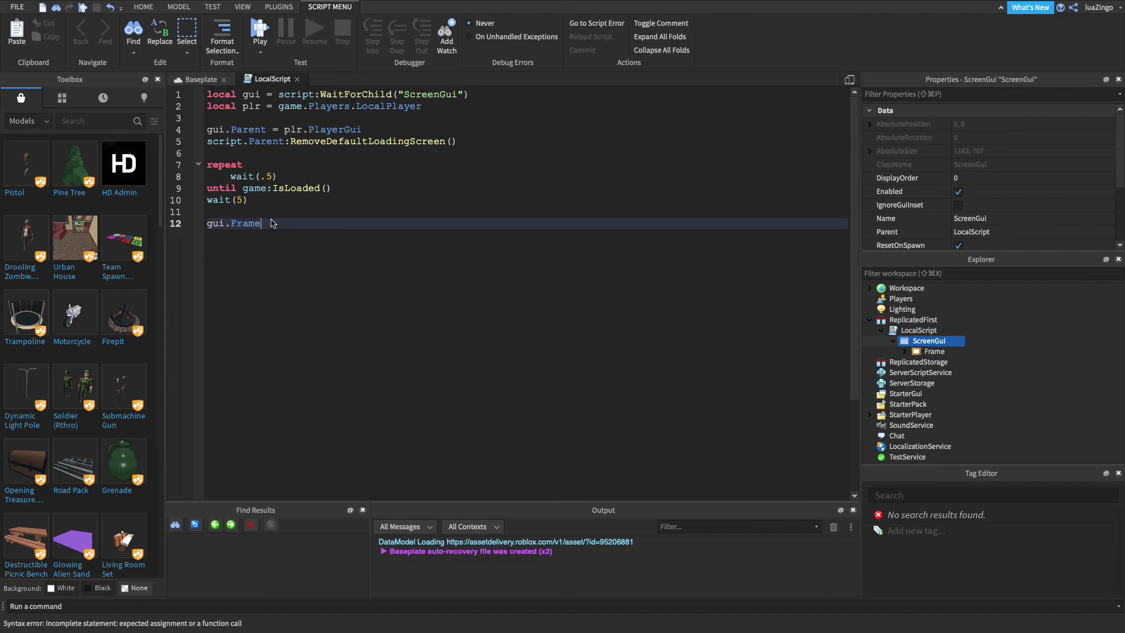
type(":Twe")
type("enPosi")
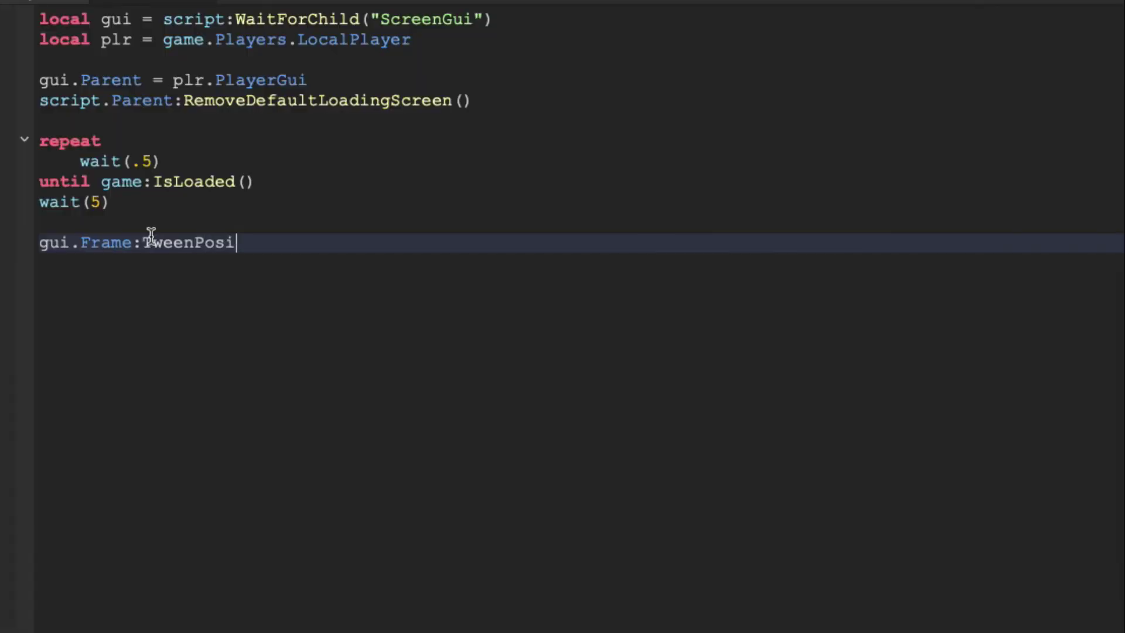
type("ition(")
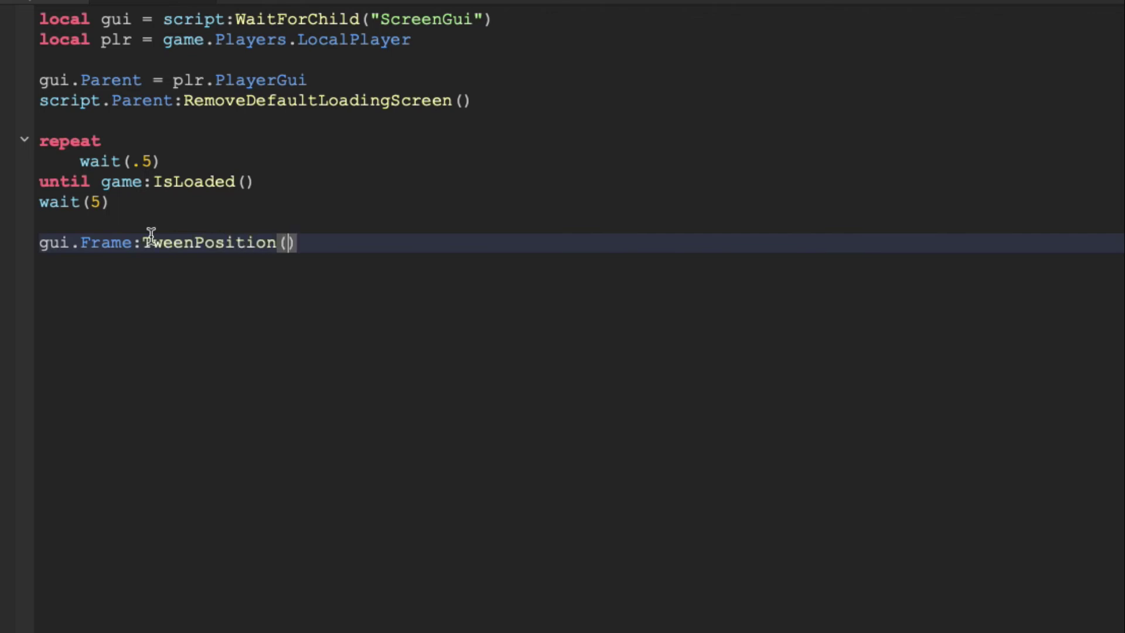
type("UDi")
Give the TweenPosition call the target position UDim2.new(0, 0, -1.5, 0) as its first argument.
key("Down")
key("Tab")
type(".new(")
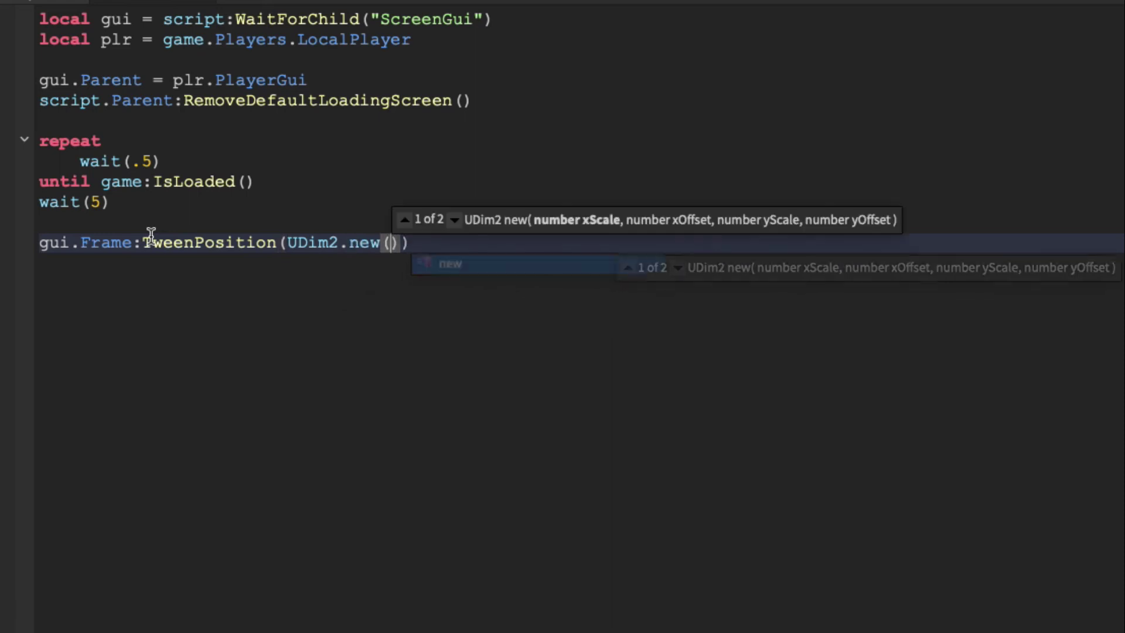
type("0,0")
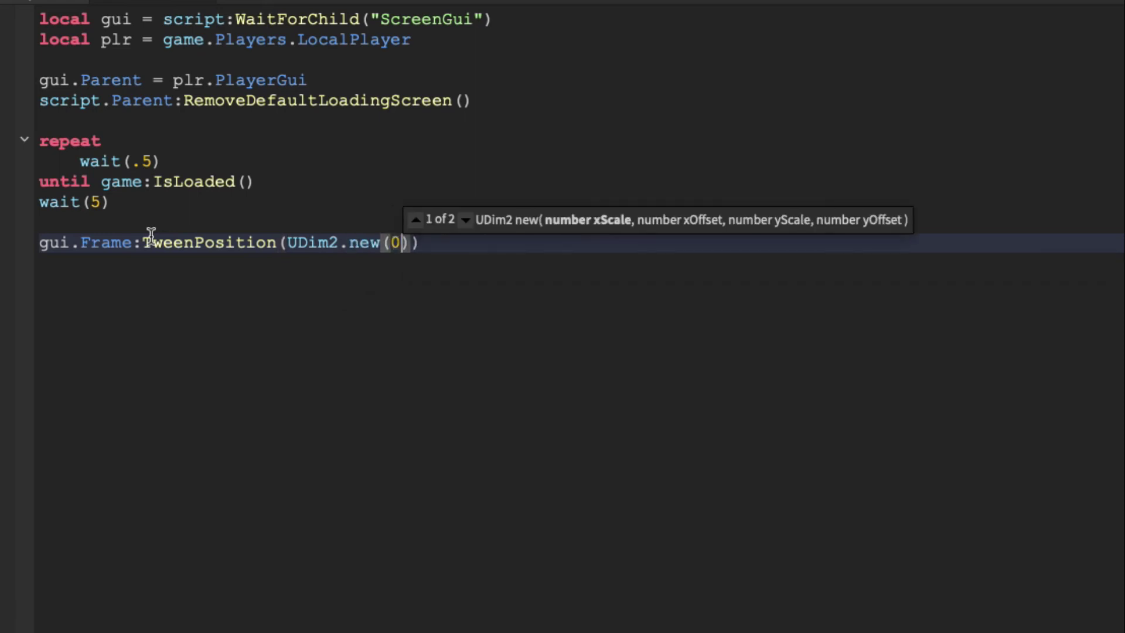
key("BackSpace")
type("0, ")
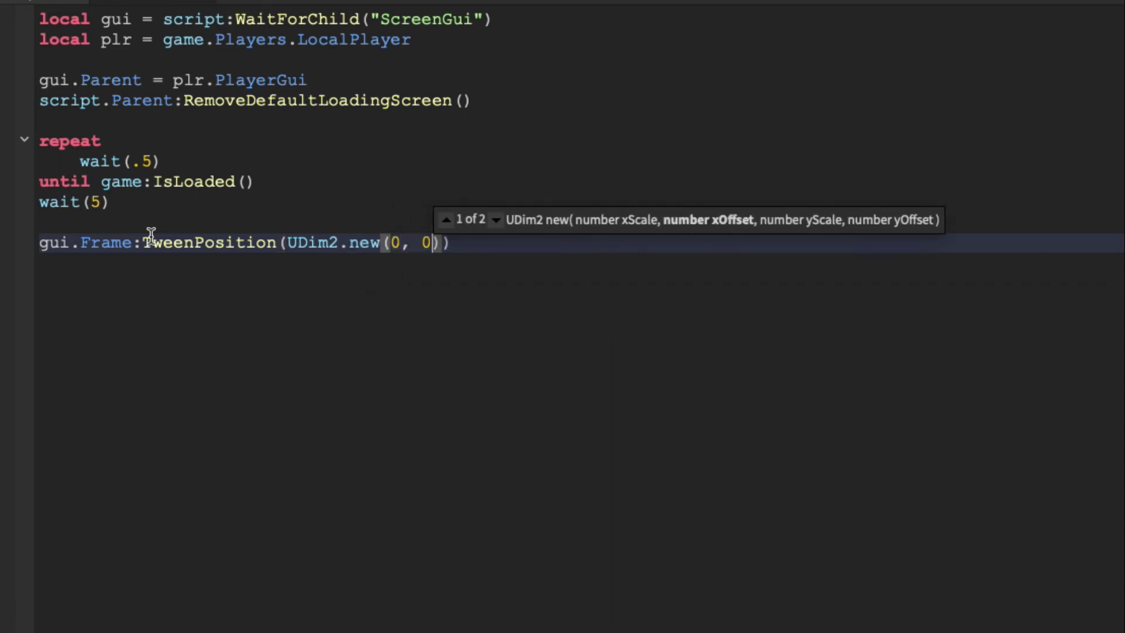
type("-1.5,")
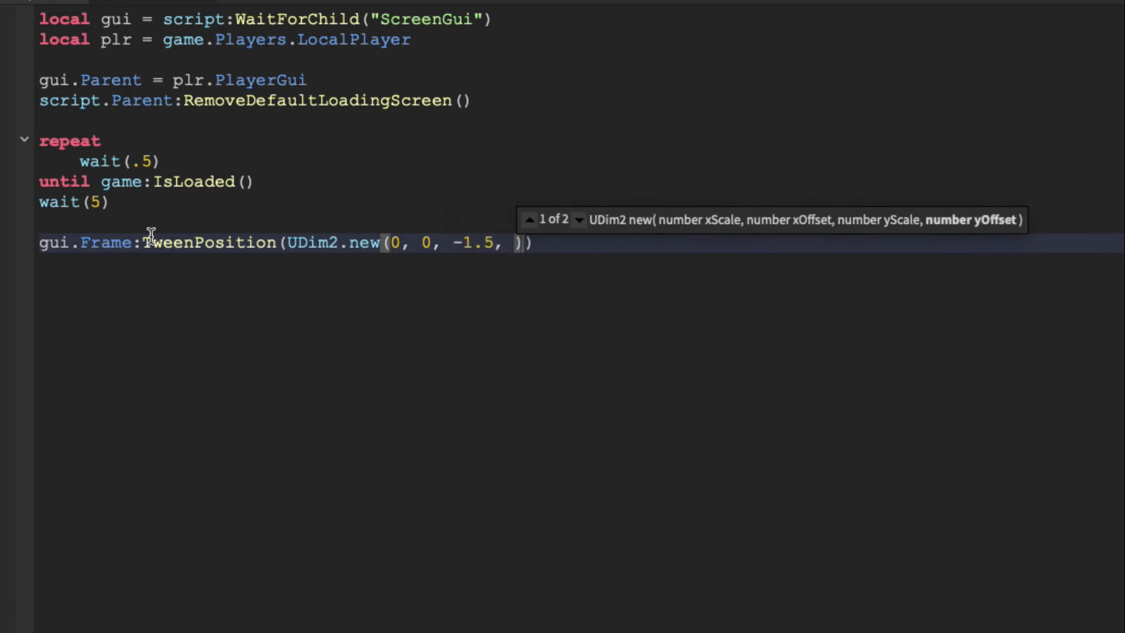
type(" 0")
Add Enum.EasingDirection.InOut as the second argument of the TweenPosition call, after the UDim2 value.
key("Left")
key("Right")
key("Right")
type(", Enum.Easin")
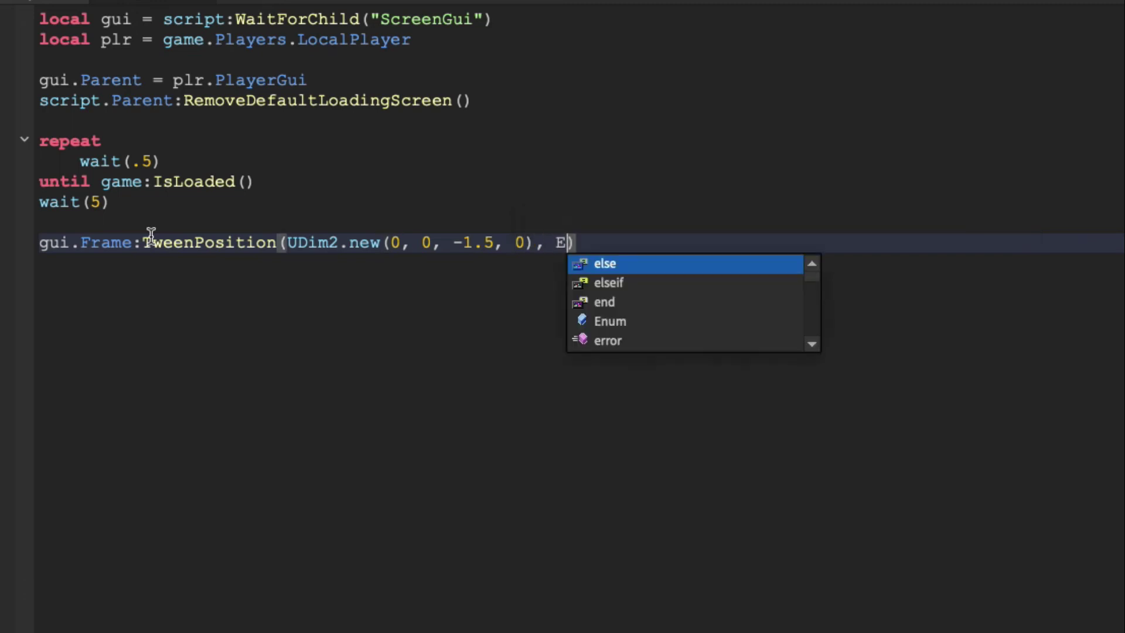
key("Tab")
type(".InO")
key("Tab")
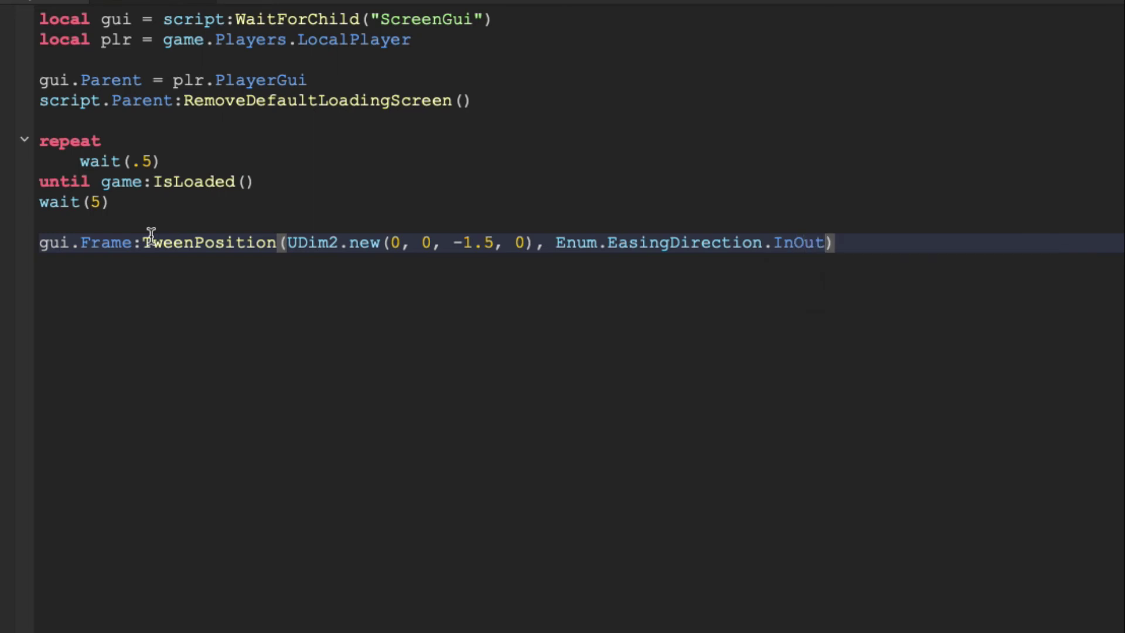
Complete the TweenPosition arguments with the easing style Enum.EasingStyle.Quad and a duration of 1.
type(", Enum.")
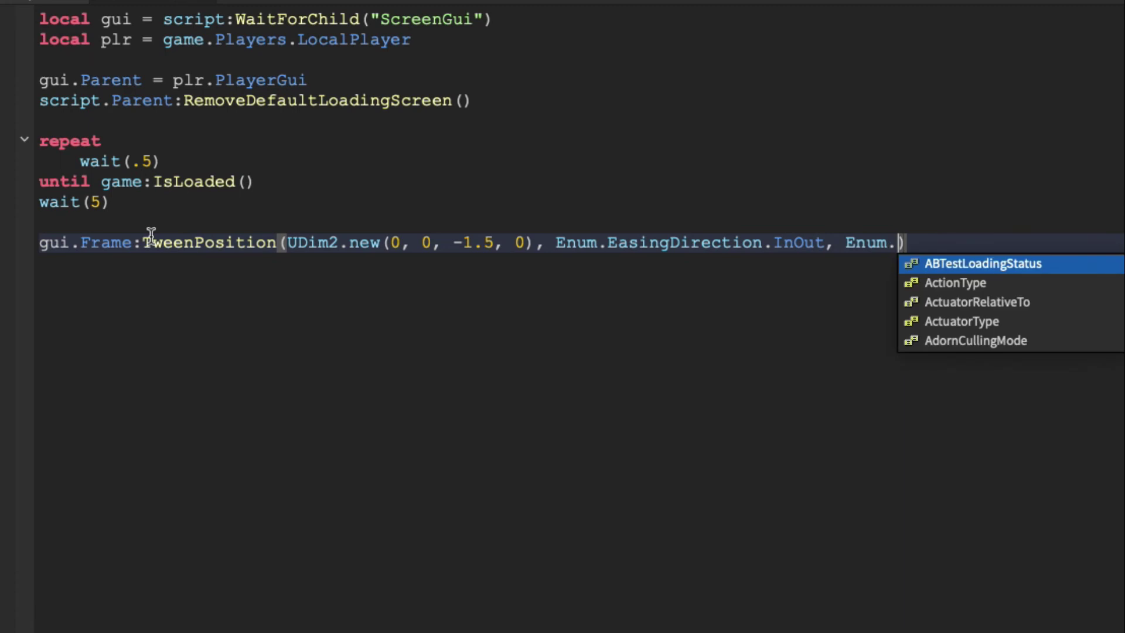
type("EAsin")
key("Down")
key("Tab")
type(".")
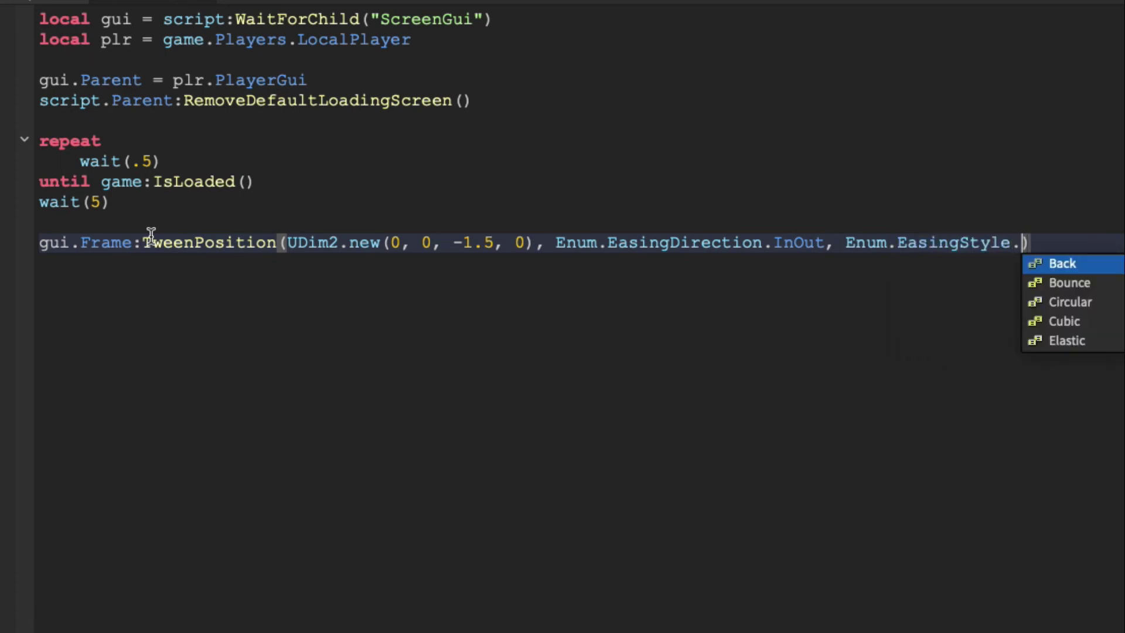
type("Q")
key("Tab")
type(", 1")
Leave a blank line below the tween call and write wait(1) followed by gui:Destroy() on the next line.
key("End")
key("Return")
key("Return")
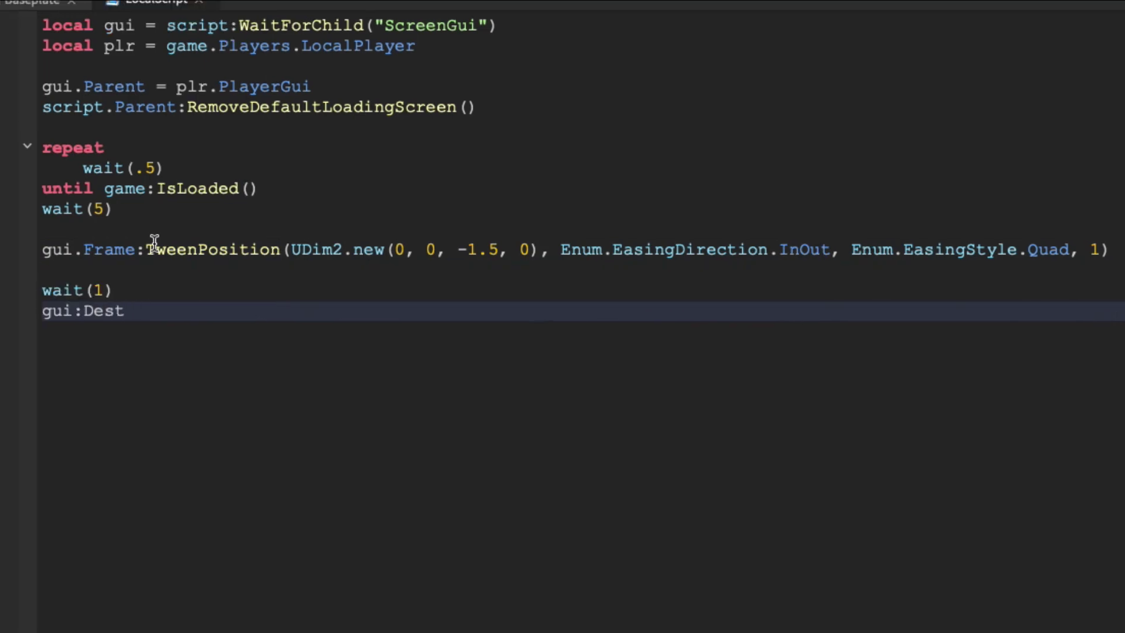
type("(")
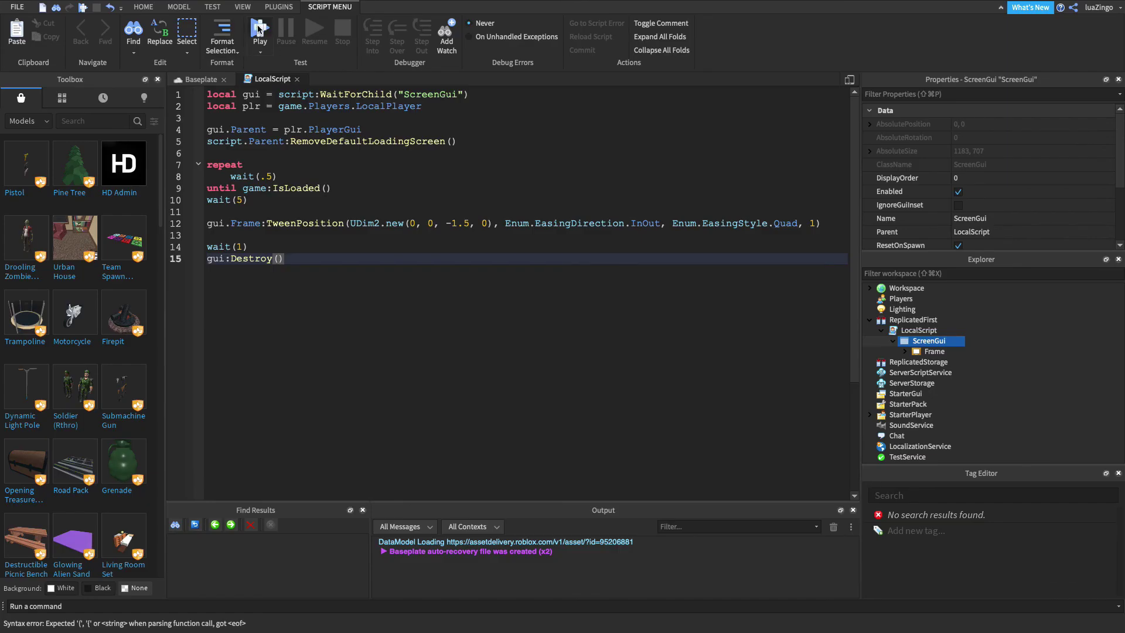
Playtest the game to check the loading screen and its exit tween, and walk the character on the baseplate.
left_click(258, 29)
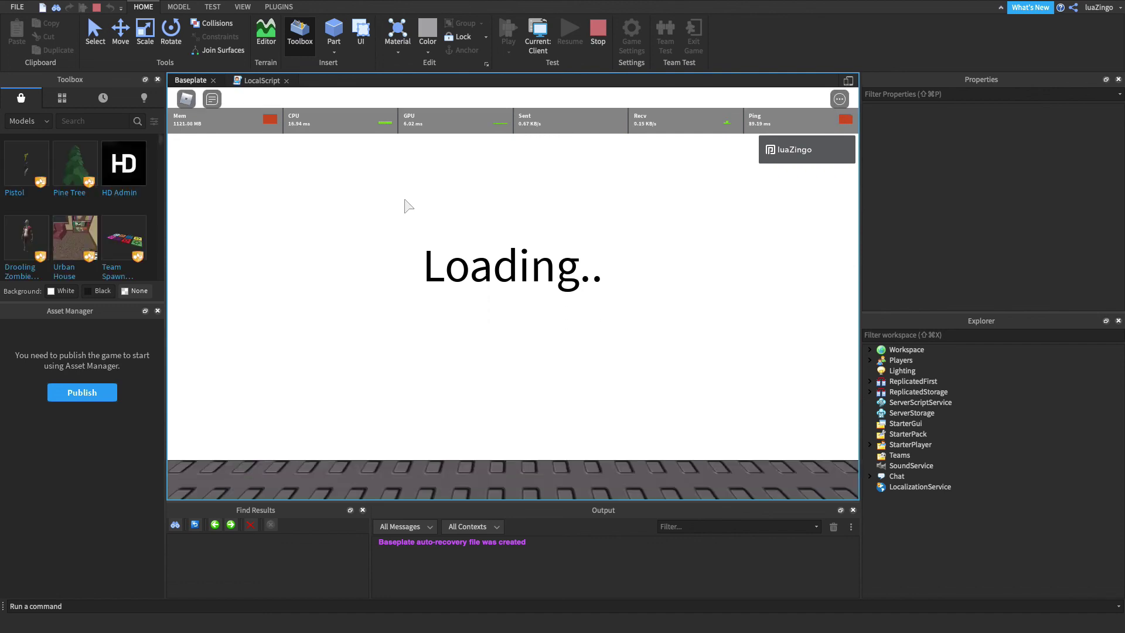
right_click_drag(567, 233, 567, 233)
key("s")
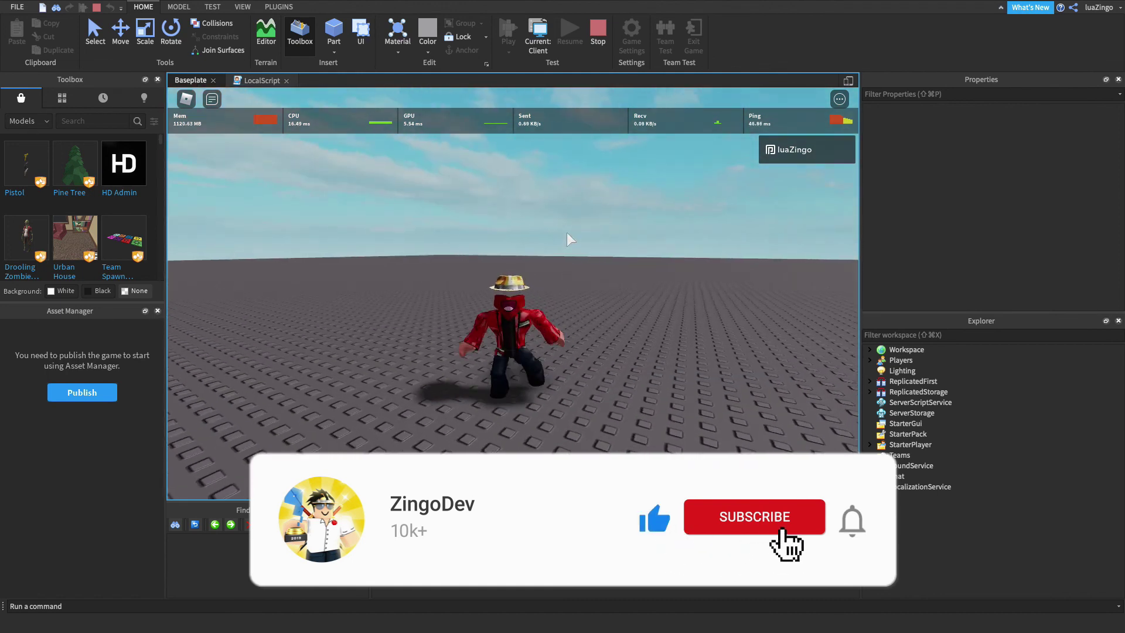